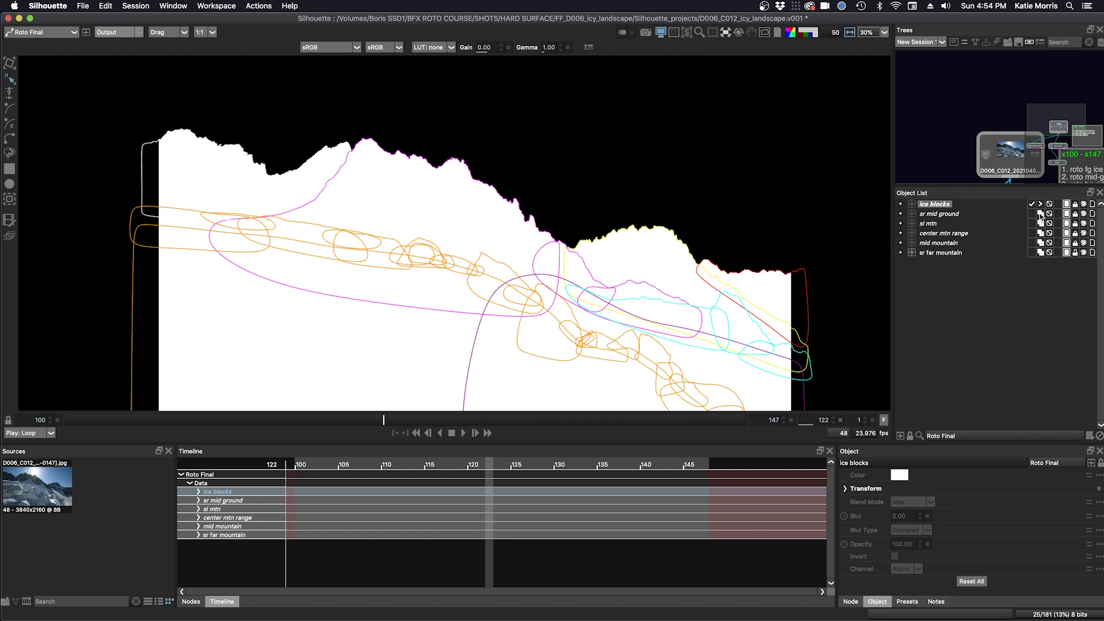
Set the blend mode of the sr mid ground and sl mtn layers to Max and clear the layer selection.
{"action": "left_click", "coordinate": [1041, 215]}
{"action": "left_click", "coordinate": [1040, 214]}
{"action": "left_click", "coordinate": [1040, 214]}
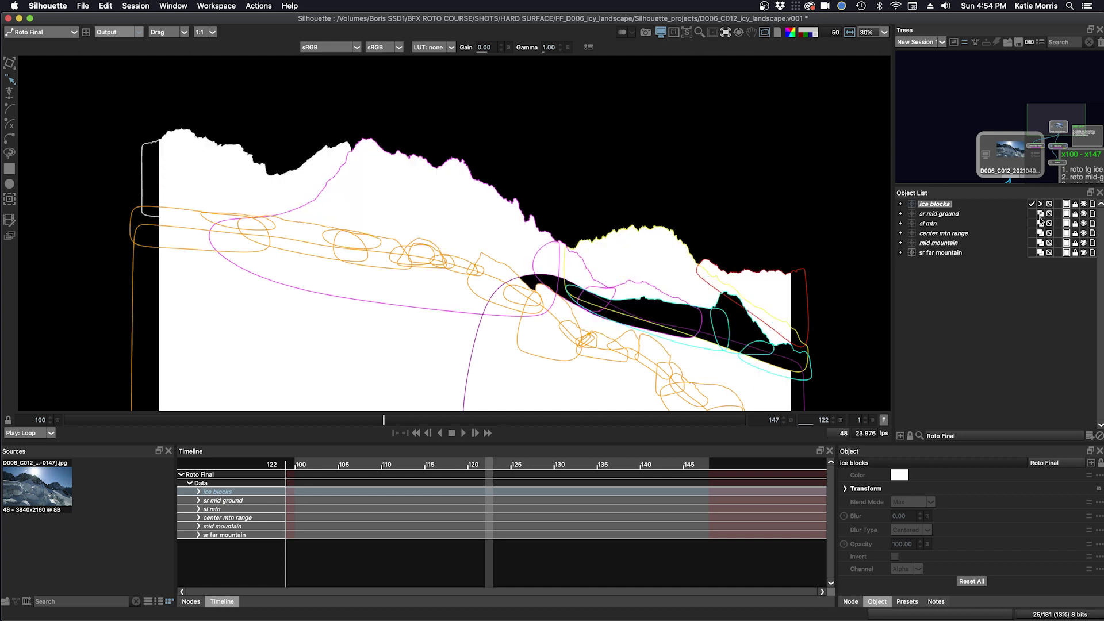
{"action": "left_click", "coordinate": [1040, 215]}
{"action": "left_click", "coordinate": [1040, 224]}
{"action": "left_click", "coordinate": [1040, 224]}
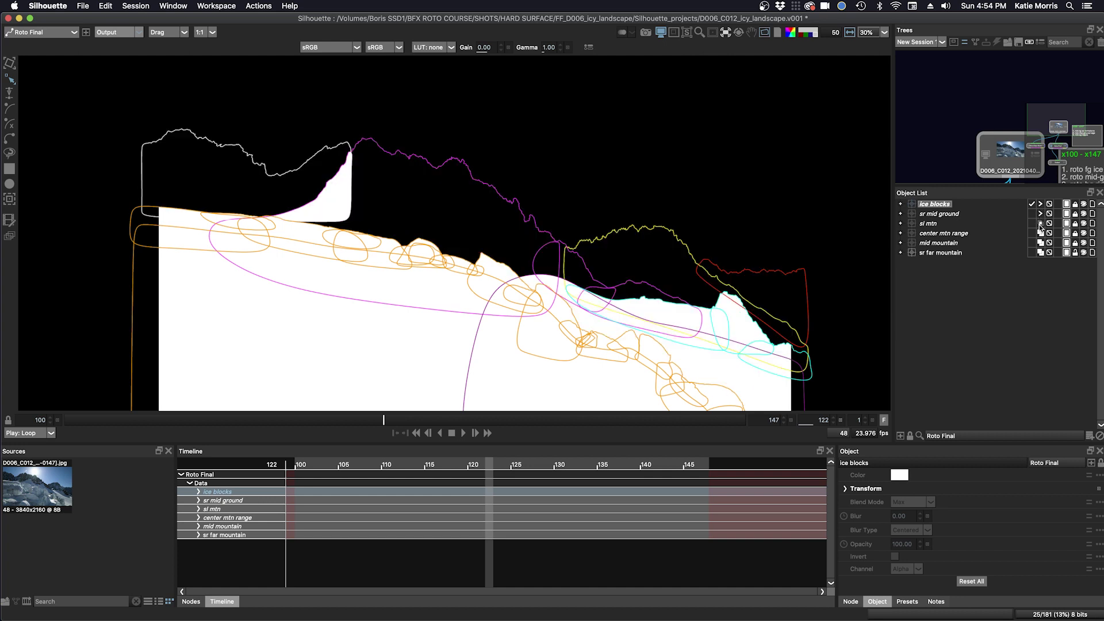
{"action": "left_click", "coordinate": [1040, 224]}
{"action": "left_click", "coordinate": [1040, 224]}
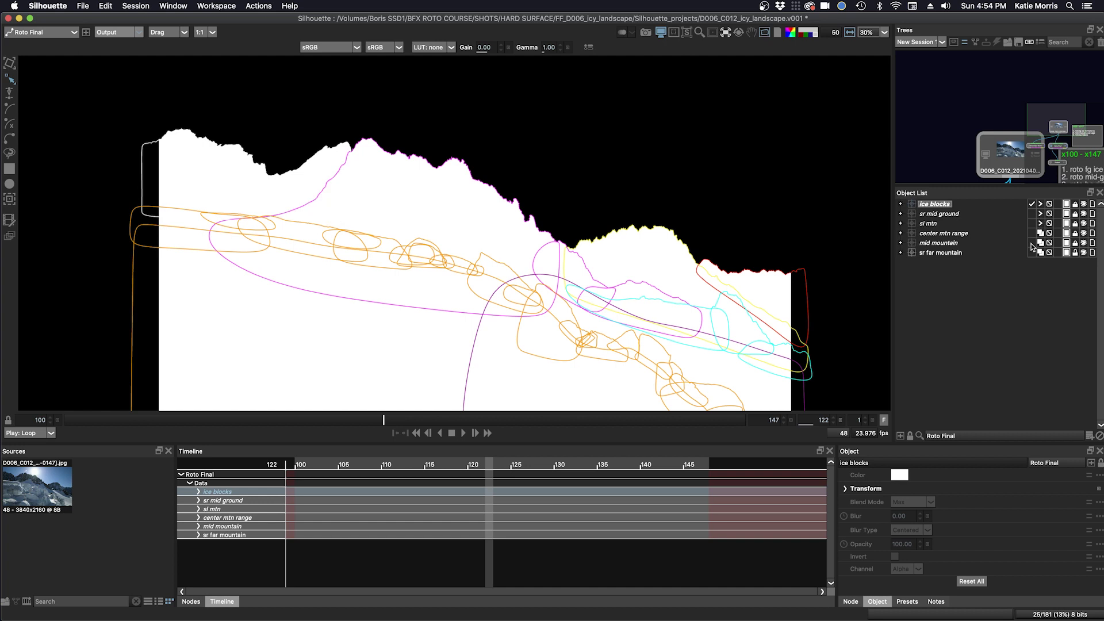
{"action": "left_click", "coordinate": [1009, 298]}
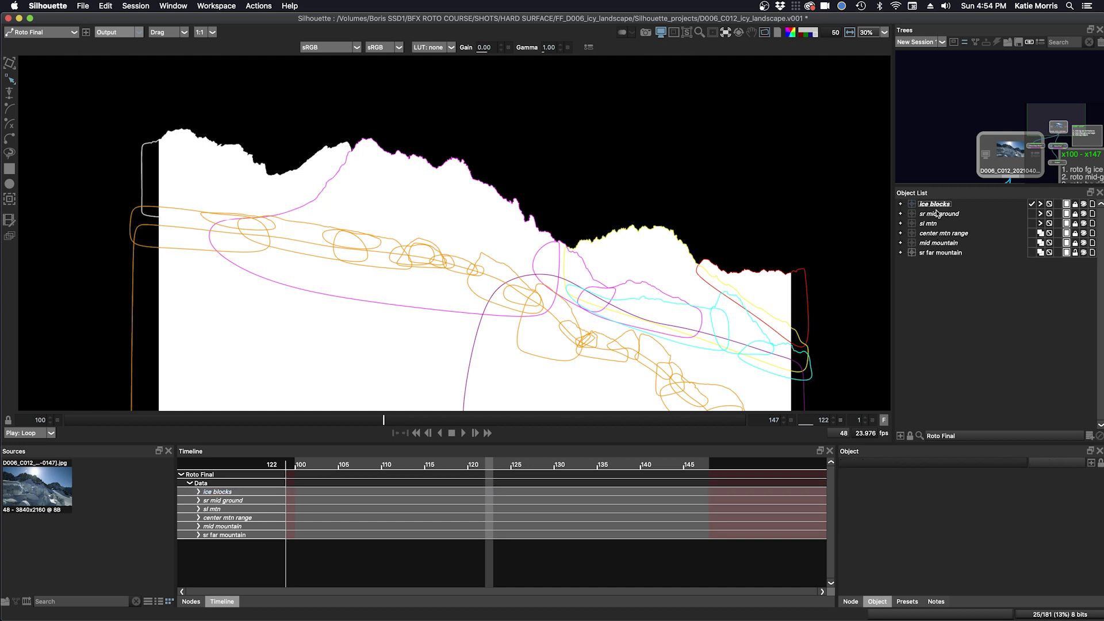
Preview the footage cut out by the mattes over black with the shape overlay hidden, and scrub to frame 129.
{"action": "key", "text": "a"}
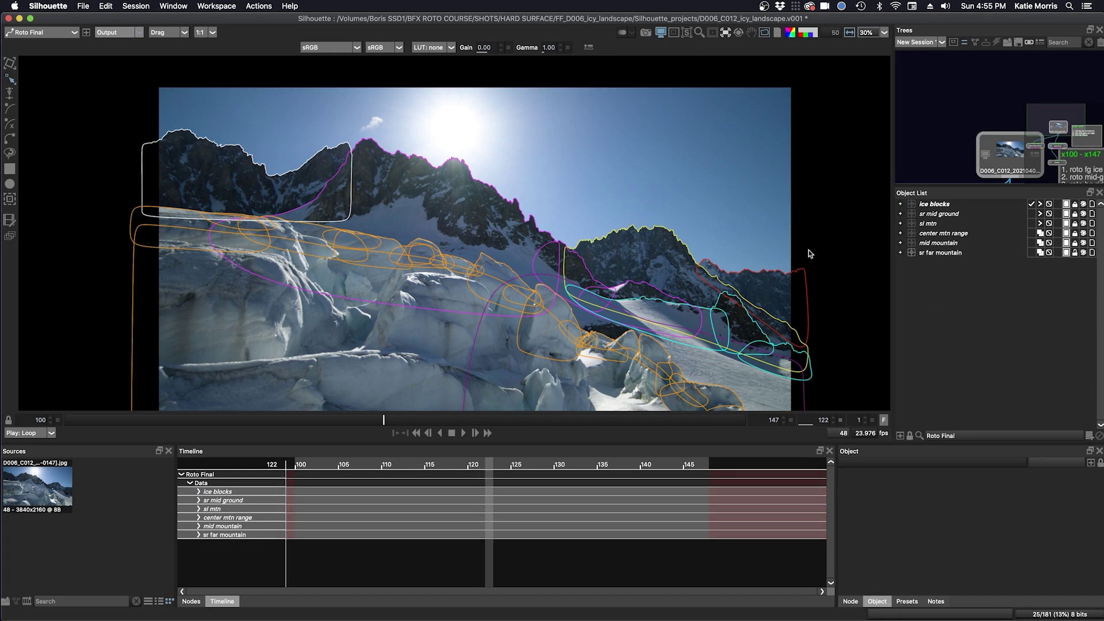
{"action": "left_click_drag", "start_coordinate": [641, 284], "coordinate": [644, 277]}
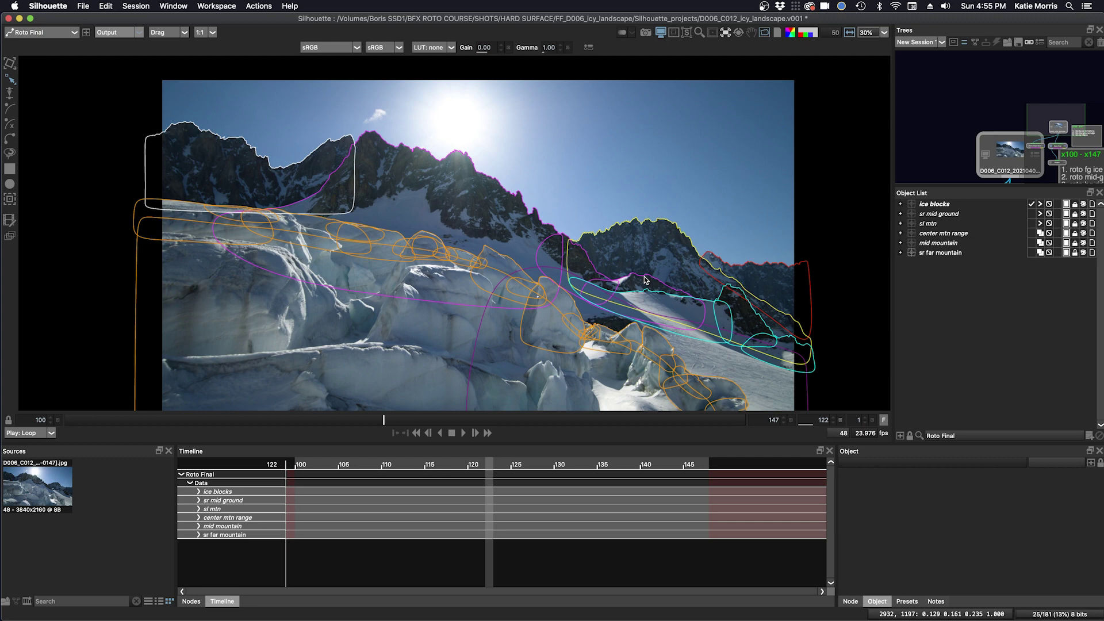
{"action": "scroll", "coordinate": [644, 280], "scroll_direction": "up", "scroll_amount": 2}
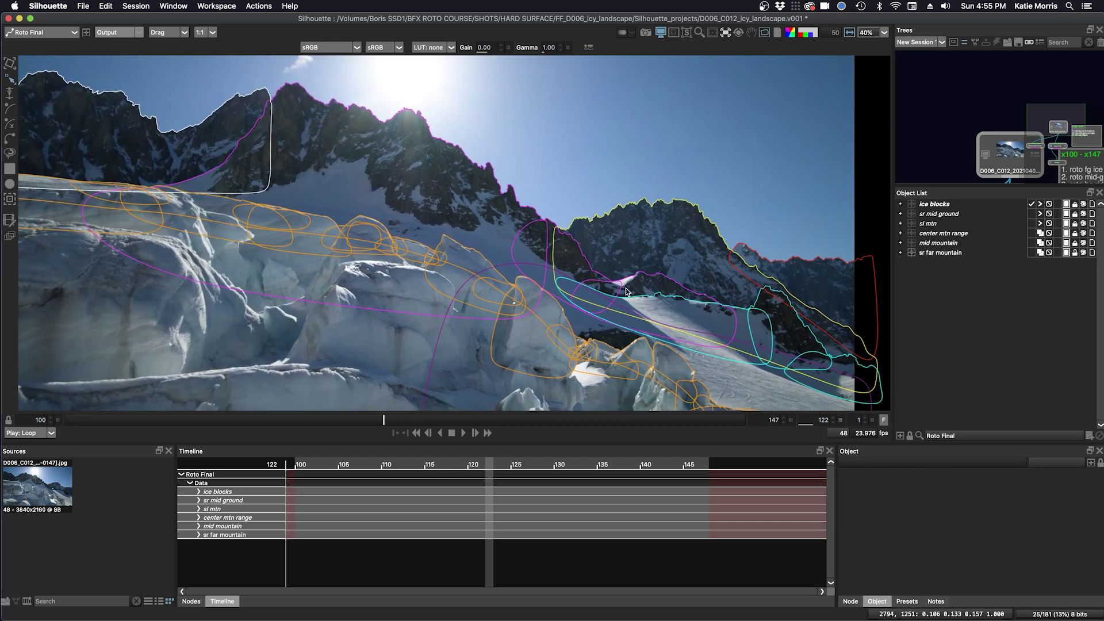
{"action": "key", "text": "s"}
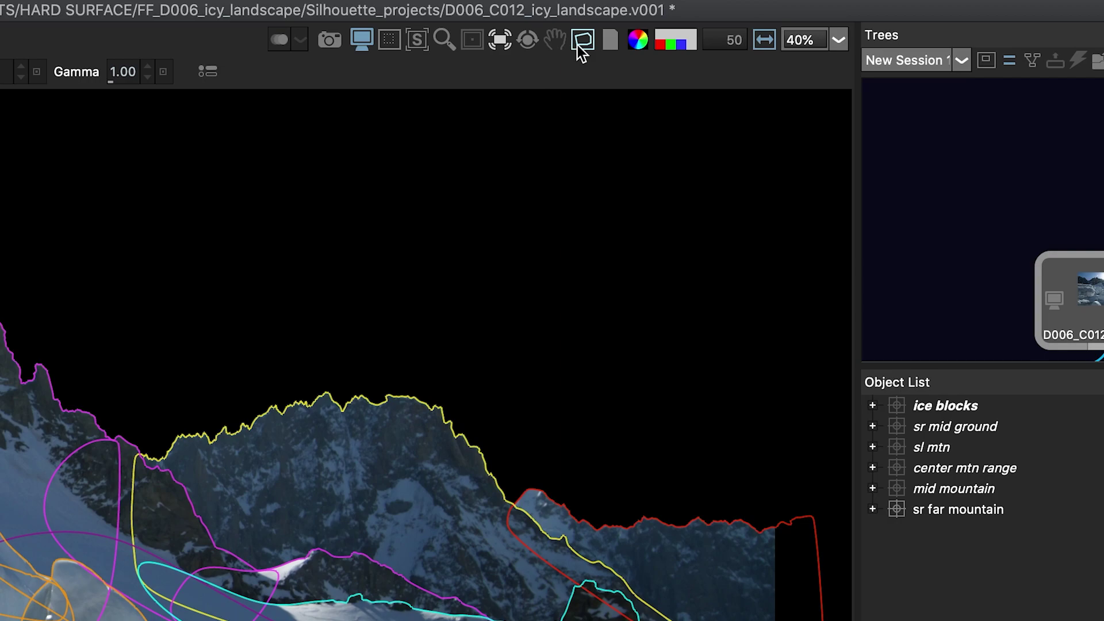
{"action": "left_click", "coordinate": [764, 36]}
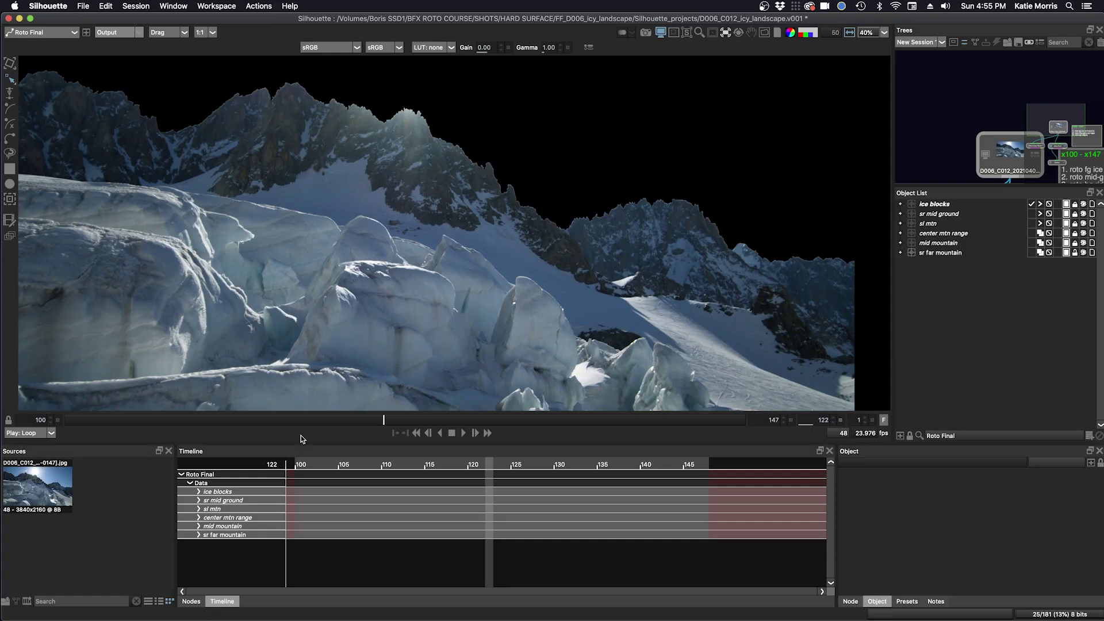
{"action": "left_click_drag", "start_coordinate": [380, 421], "coordinate": [485, 430]}
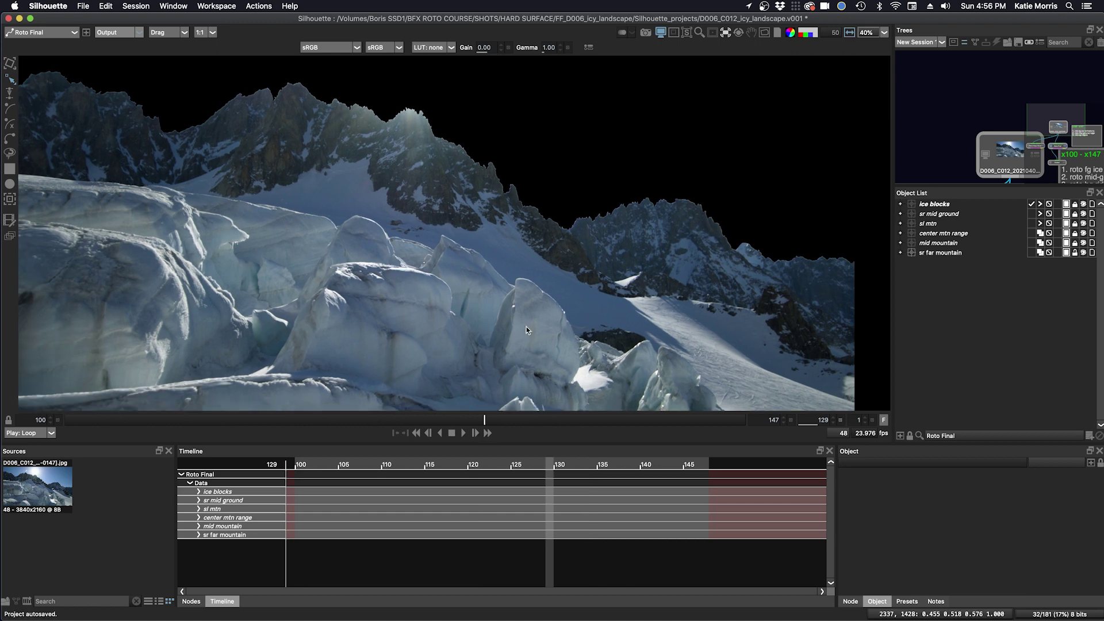
Hide all layers from sr mid ground to sr far mountain and play back the isolated ice blocks cutout.
{"action": "left_click", "coordinate": [932, 215]}
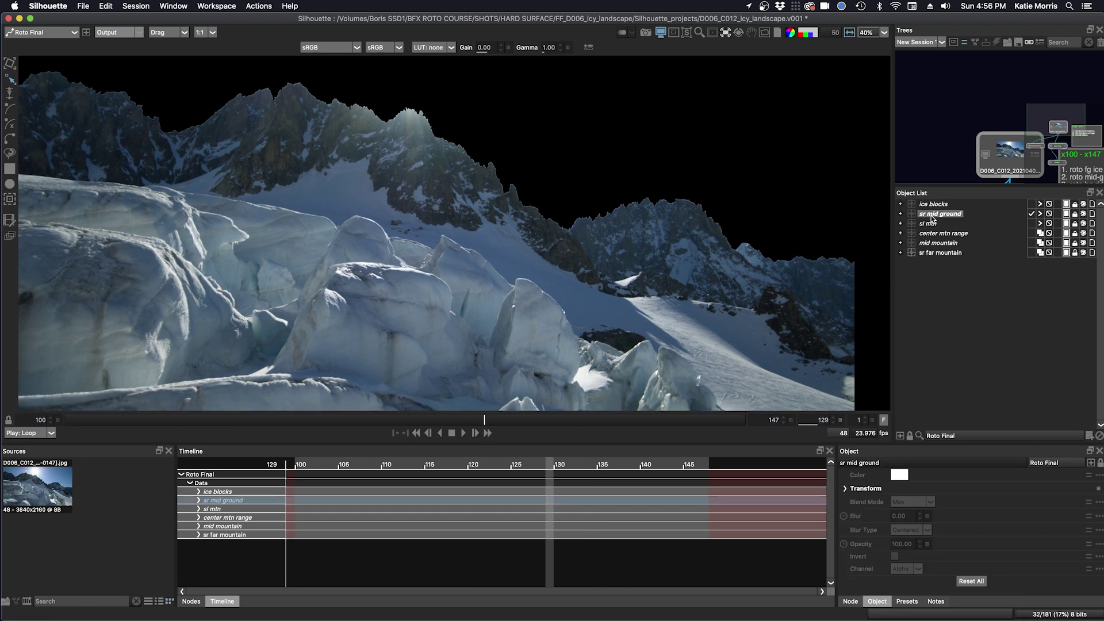
{"action": "left_click", "coordinate": [935, 253], "text": "shift"}
{"action": "left_click", "coordinate": [1083, 214]}
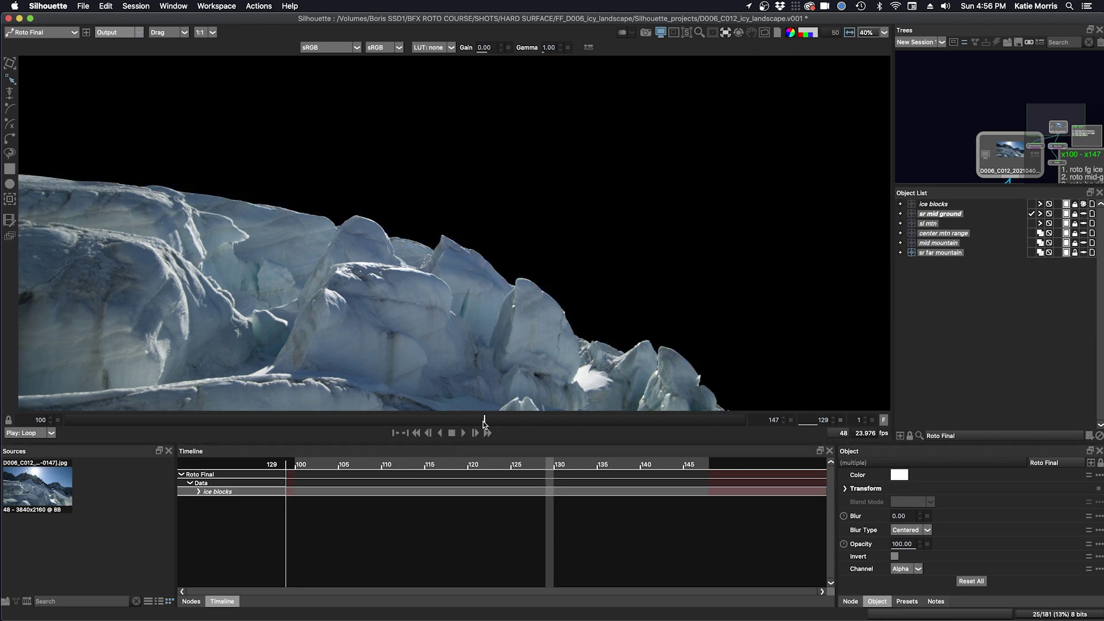
{"action": "left_click_drag", "start_coordinate": [485, 421], "coordinate": [591, 418]}
{"action": "left_click", "coordinate": [441, 433]}
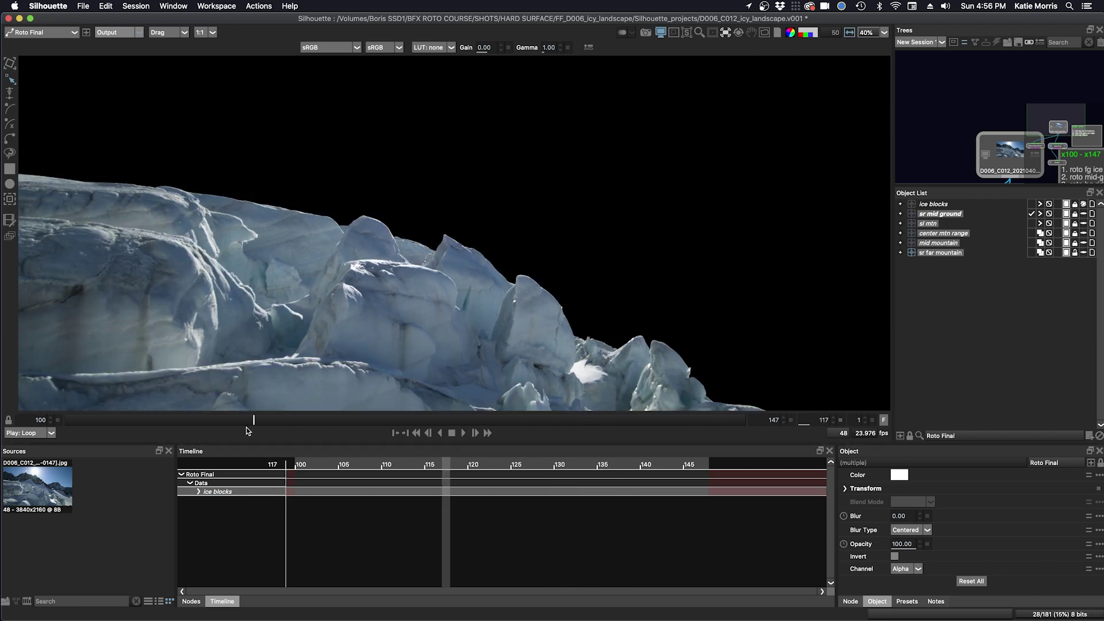
{"action": "left_click", "coordinate": [463, 433]}
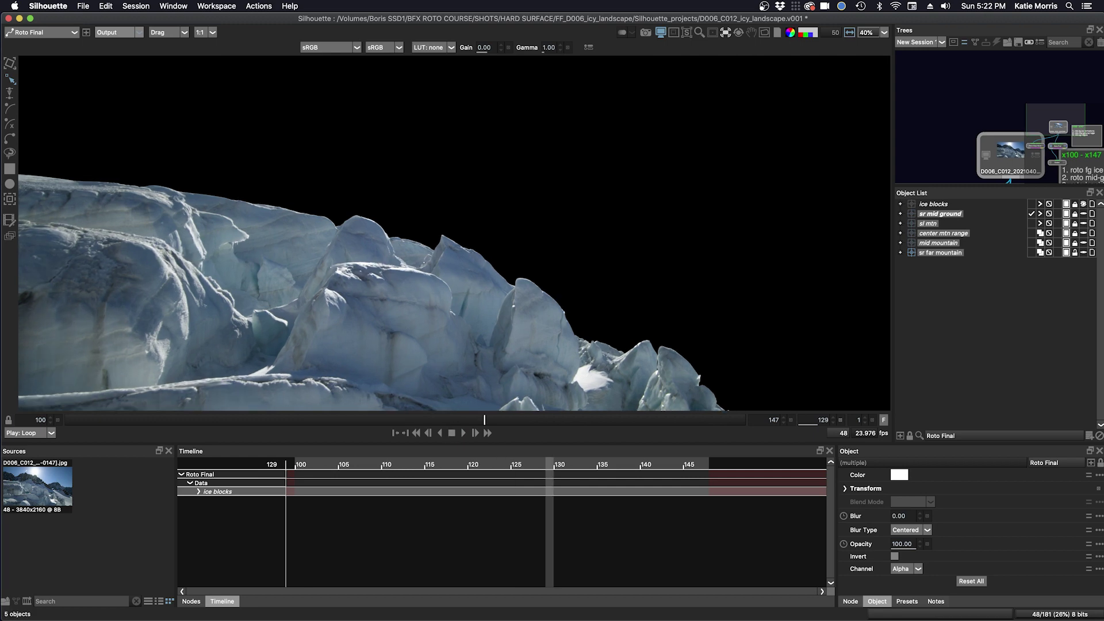
Show the full unmasked footage and enlarge the Trees area to frame the Roto Final node and its notes.
{"action": "key", "text": "shift+a"}
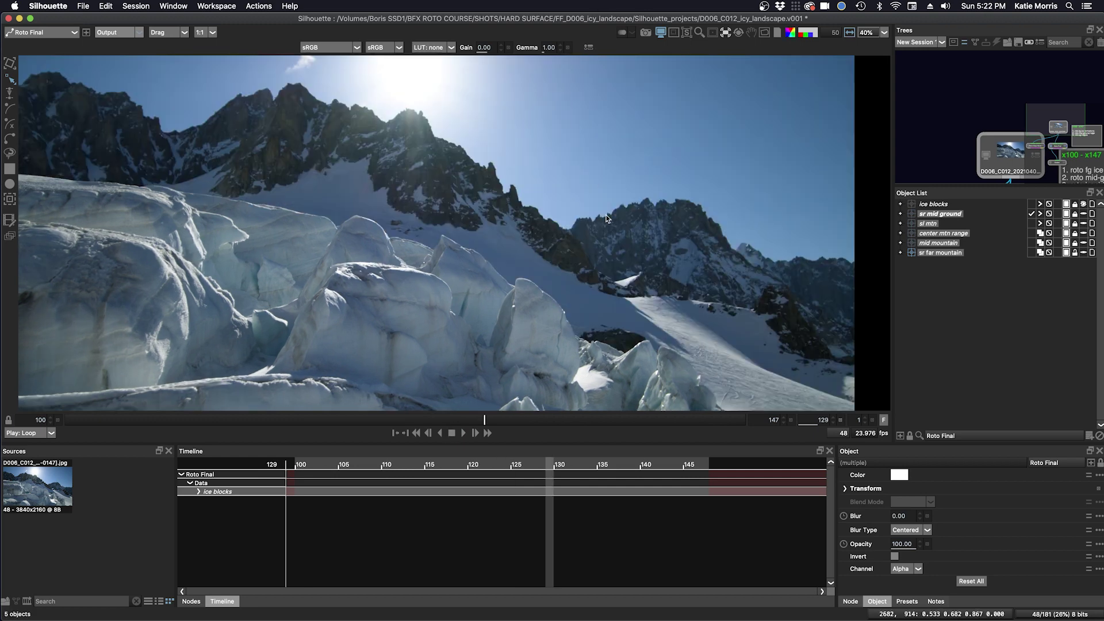
{"action": "left_click", "coordinate": [950, 308]}
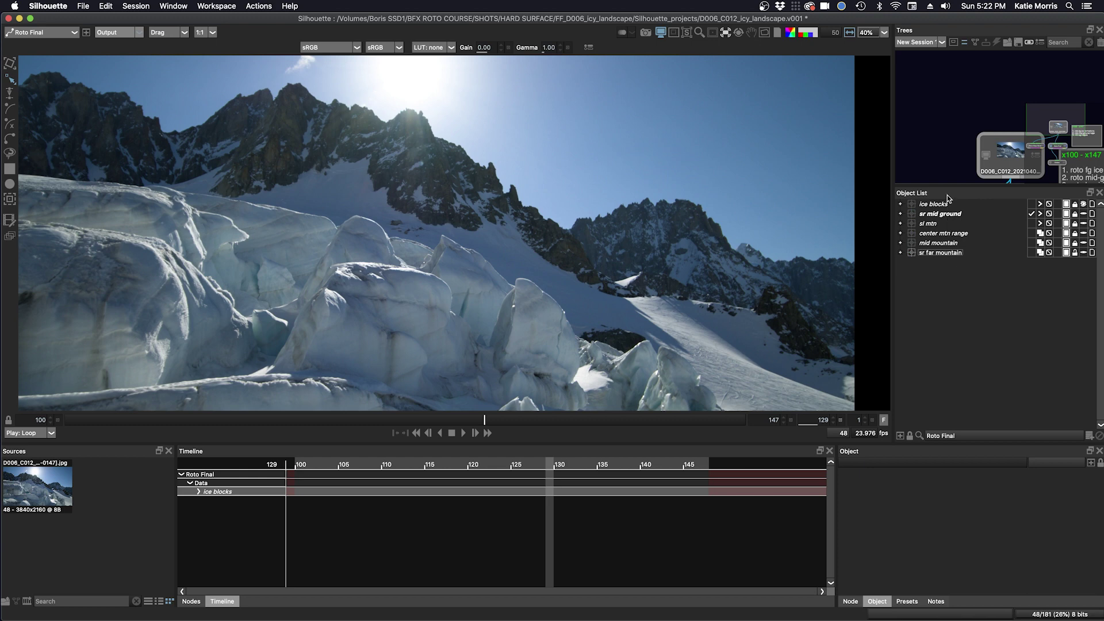
{"action": "left_click_drag", "start_coordinate": [947, 184], "coordinate": [952, 224]}
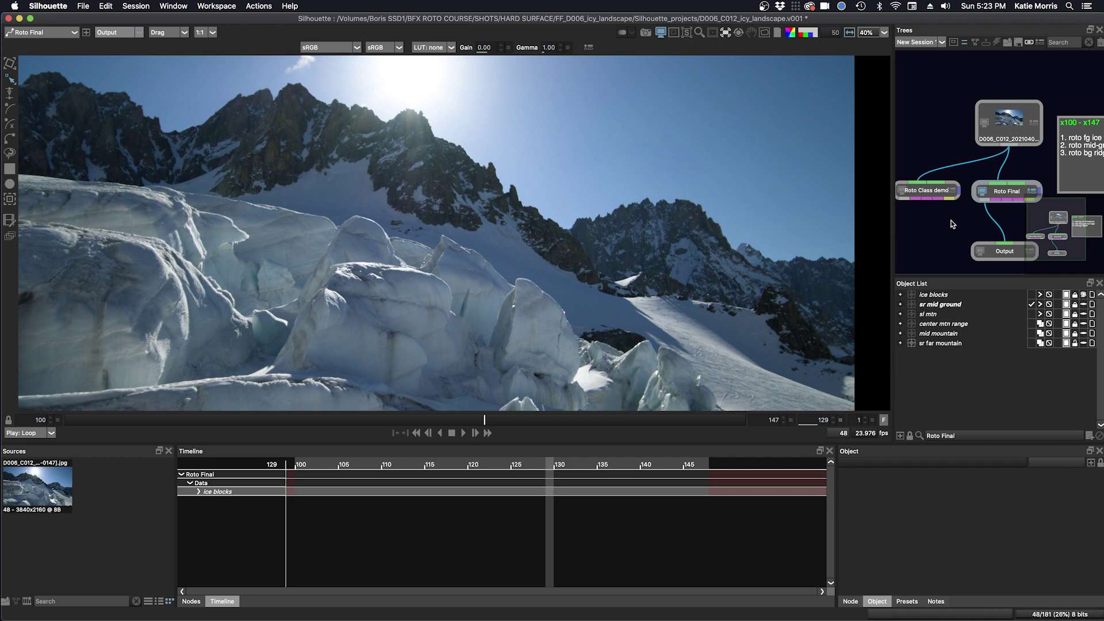
{"action": "left_click_drag", "start_coordinate": [952, 224], "coordinate": [927, 208]}
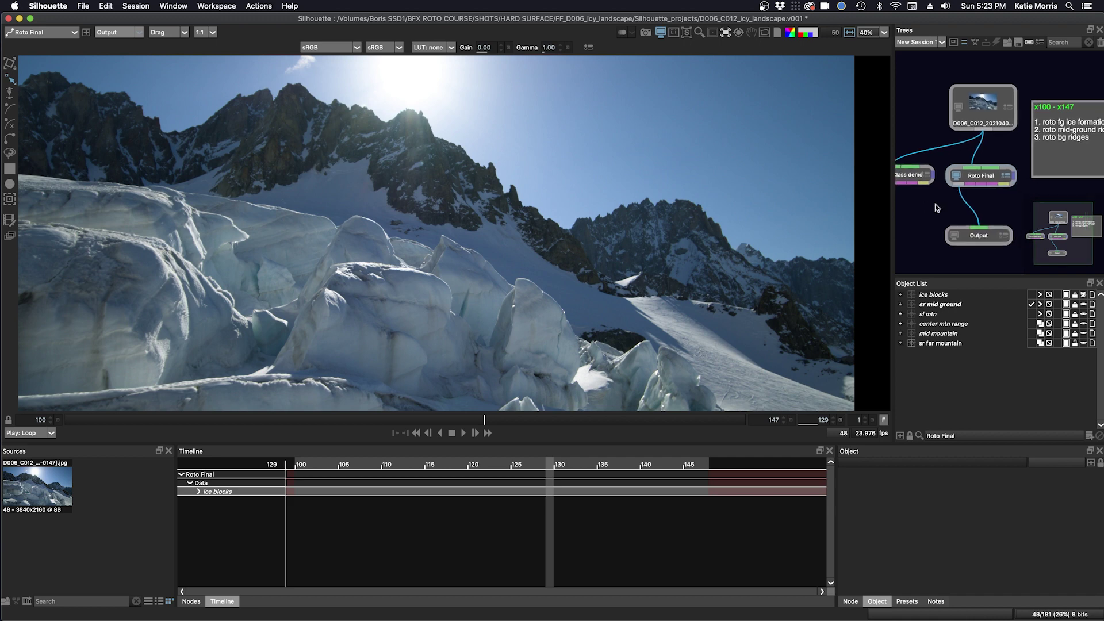
{"action": "left_click", "coordinate": [973, 179]}
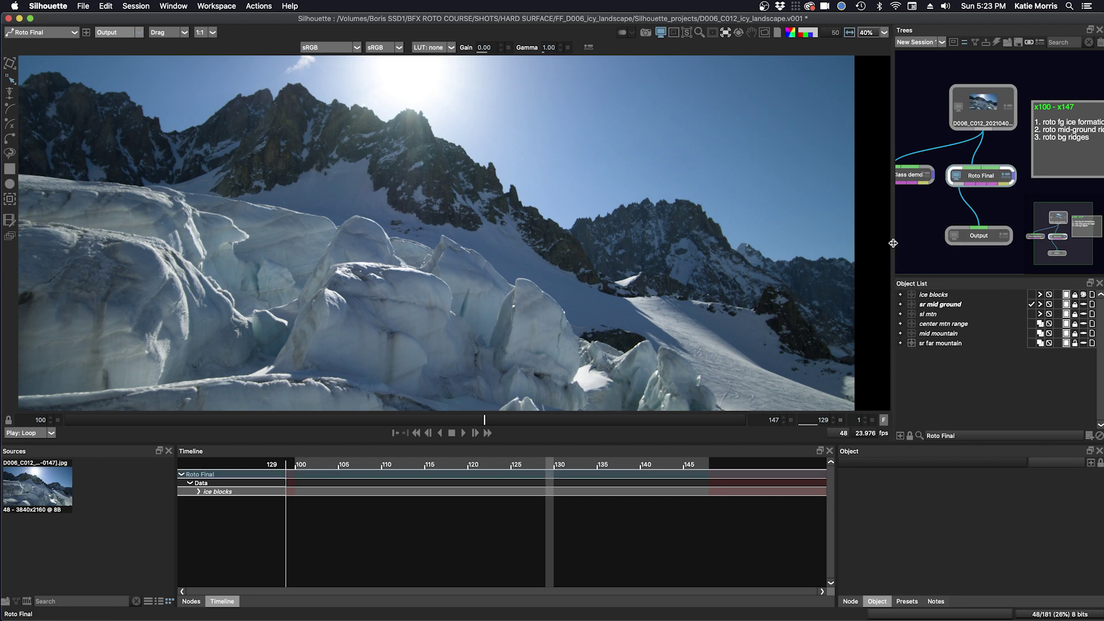
{"action": "left_click_drag", "start_coordinate": [893, 240], "coordinate": [831, 241]}
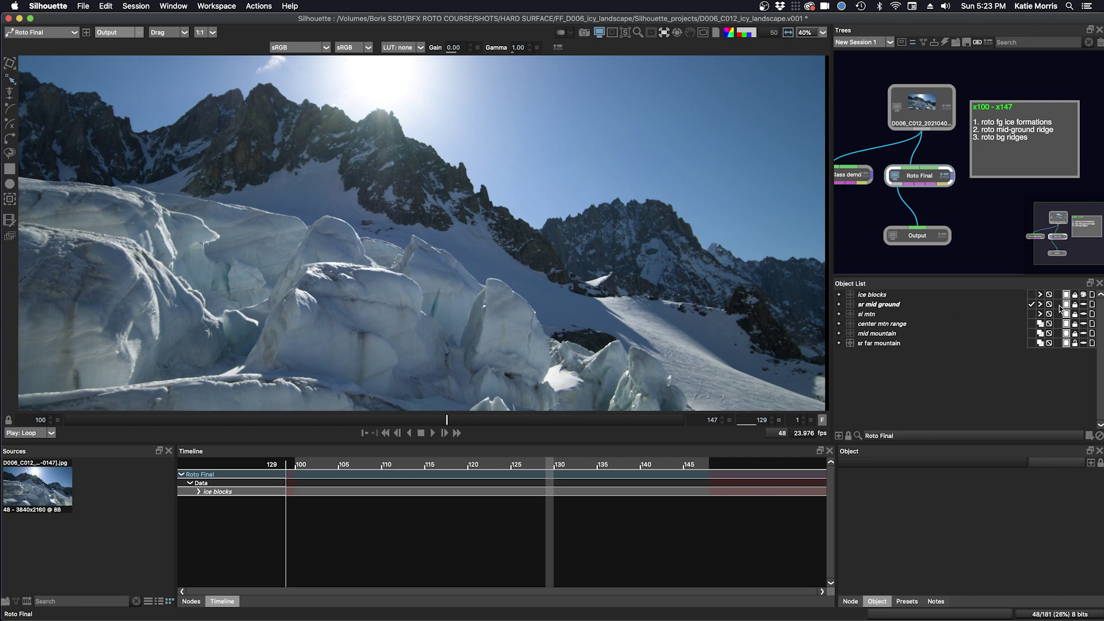
Select the ice blocks layer of the Roto Final node and unlock it.
{"action": "left_click", "coordinate": [870, 295]}
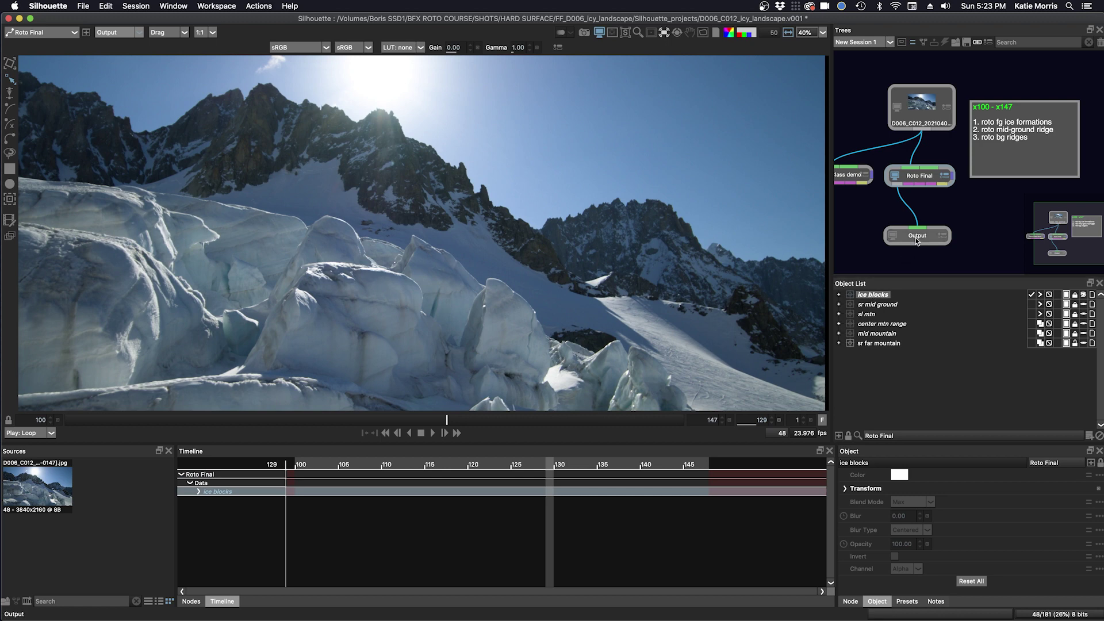
{"action": "left_click", "coordinate": [915, 180]}
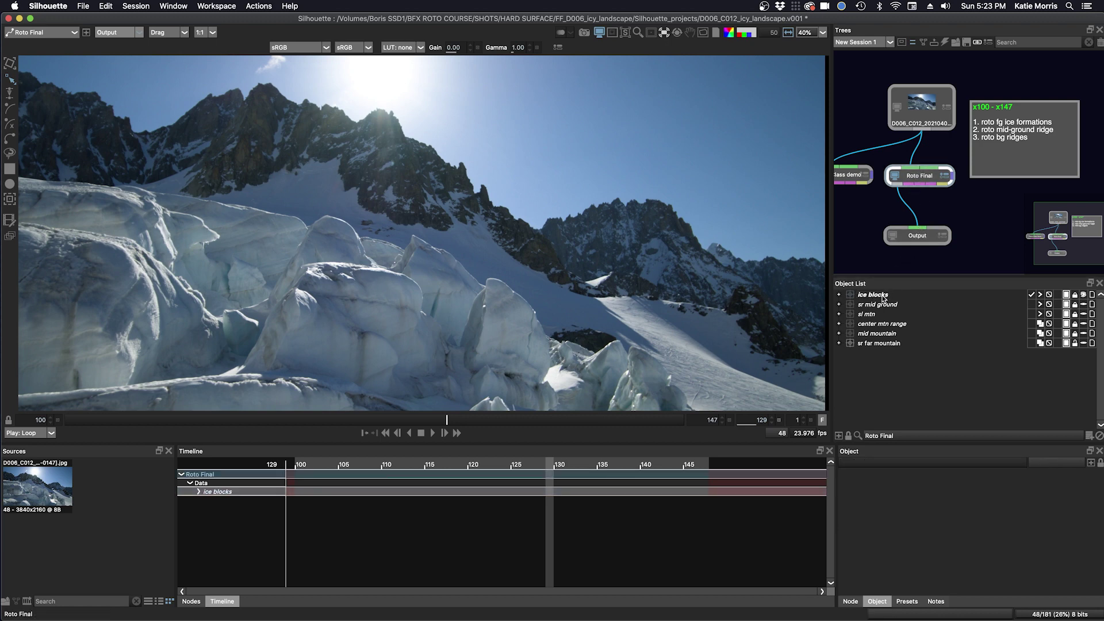
{"action": "left_click", "coordinate": [883, 296]}
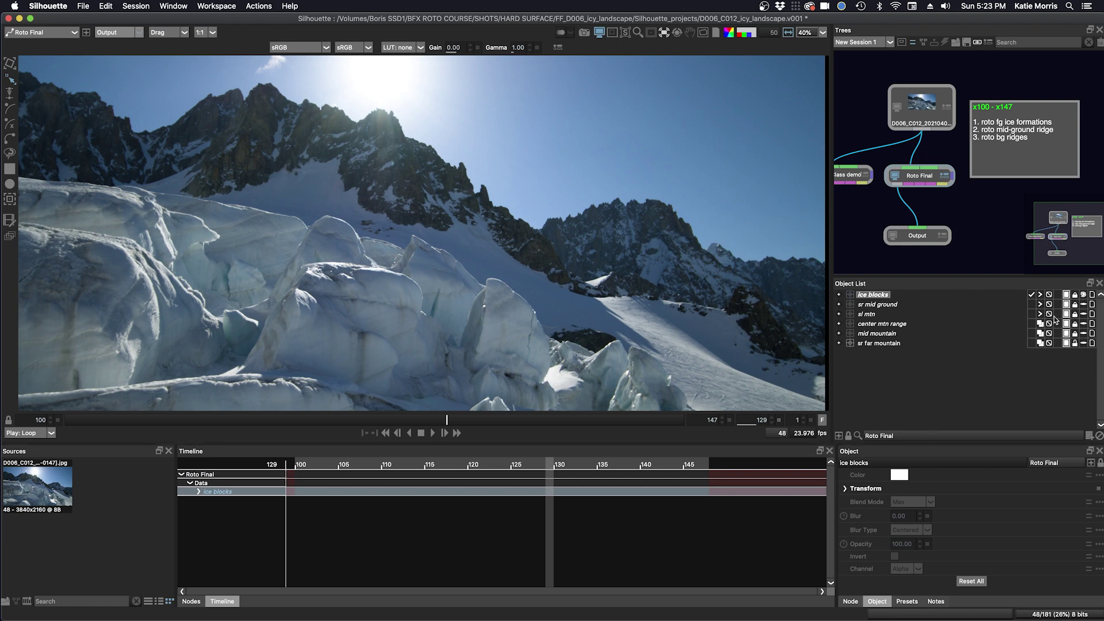
{"action": "left_click", "coordinate": [1074, 295]}
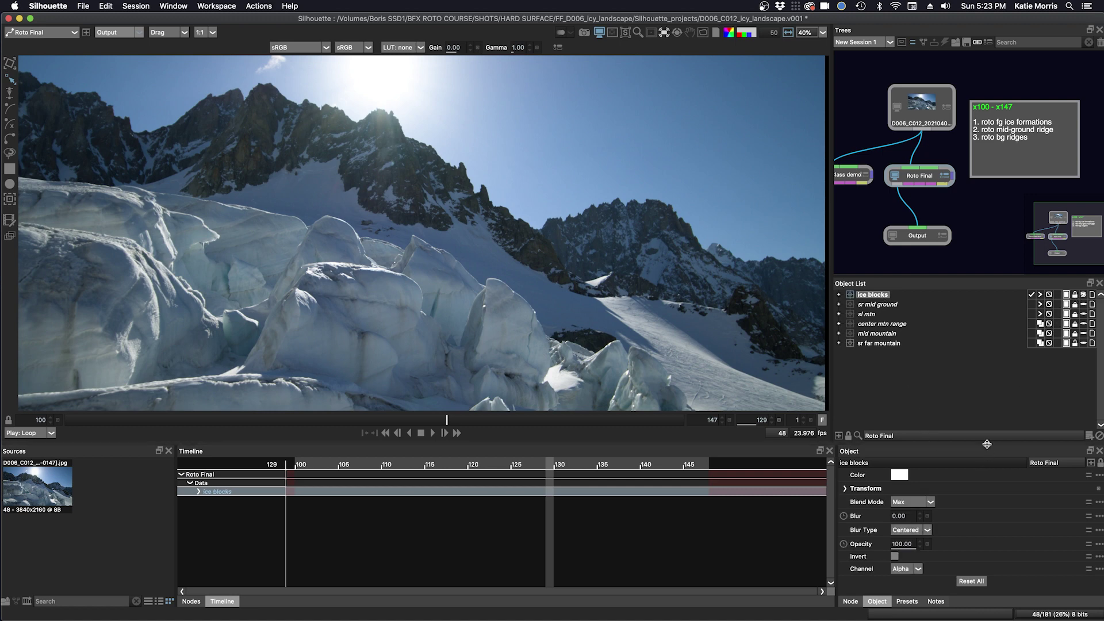
Enable Color in the Roto Final node's parameters and turn the shape overlay back on in the viewer.
{"action": "left_click_drag", "start_coordinate": [987, 444], "coordinate": [988, 407]}
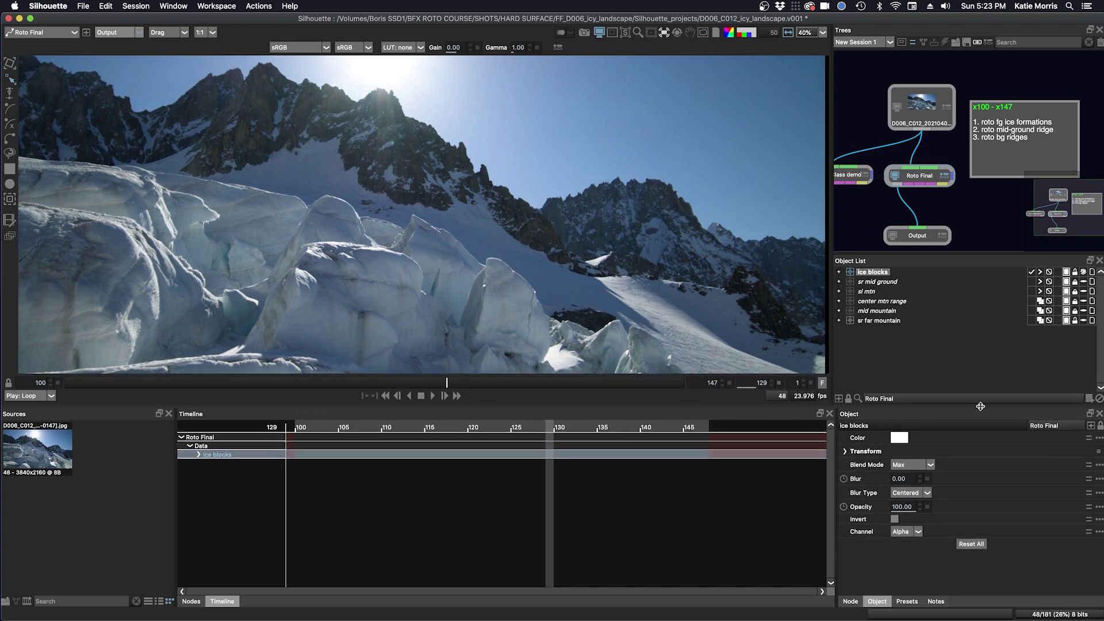
{"action": "left_click", "coordinate": [851, 601]}
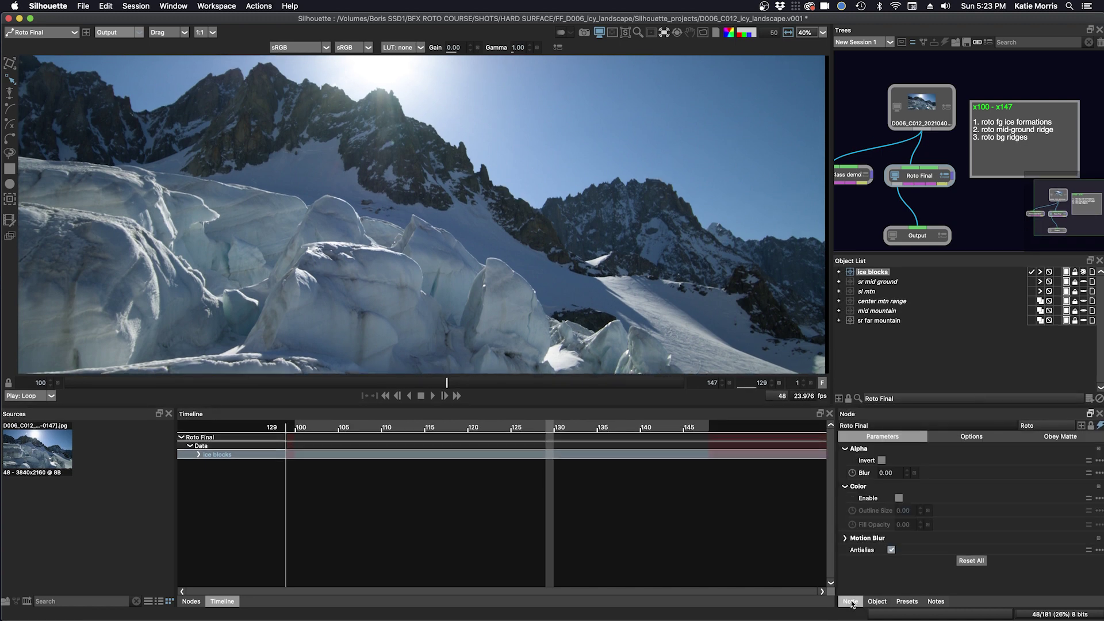
{"action": "left_click", "coordinate": [845, 487]}
{"action": "left_click", "coordinate": [845, 486]}
{"action": "left_click", "coordinate": [898, 498]}
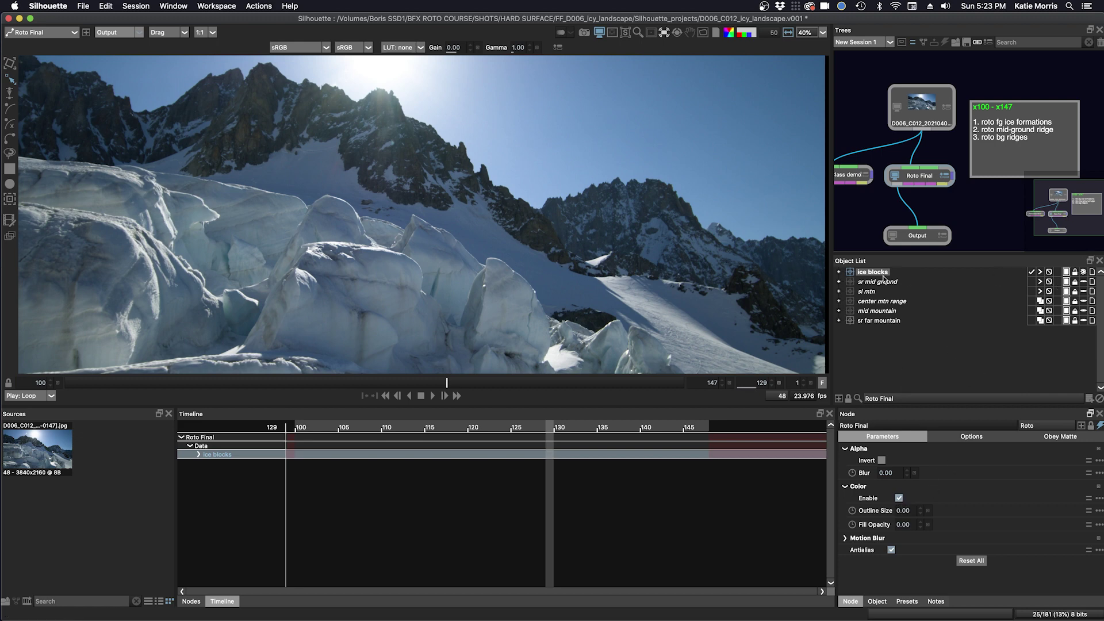
{"action": "left_click", "coordinate": [703, 34]}
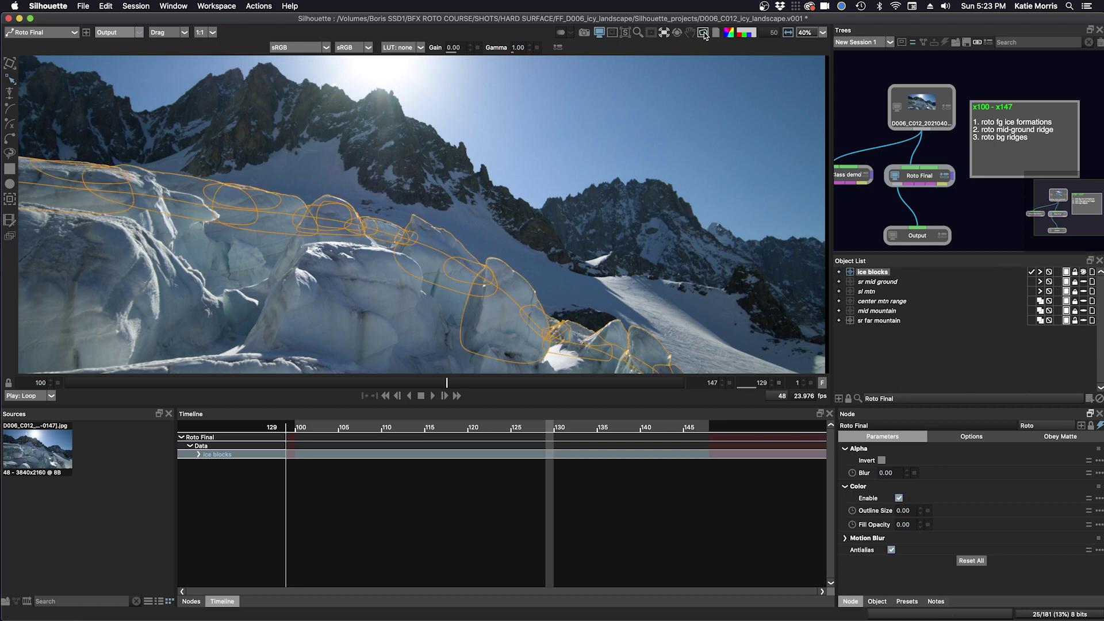
{"action": "left_click_drag", "start_coordinate": [546, 224], "coordinate": [610, 198]}
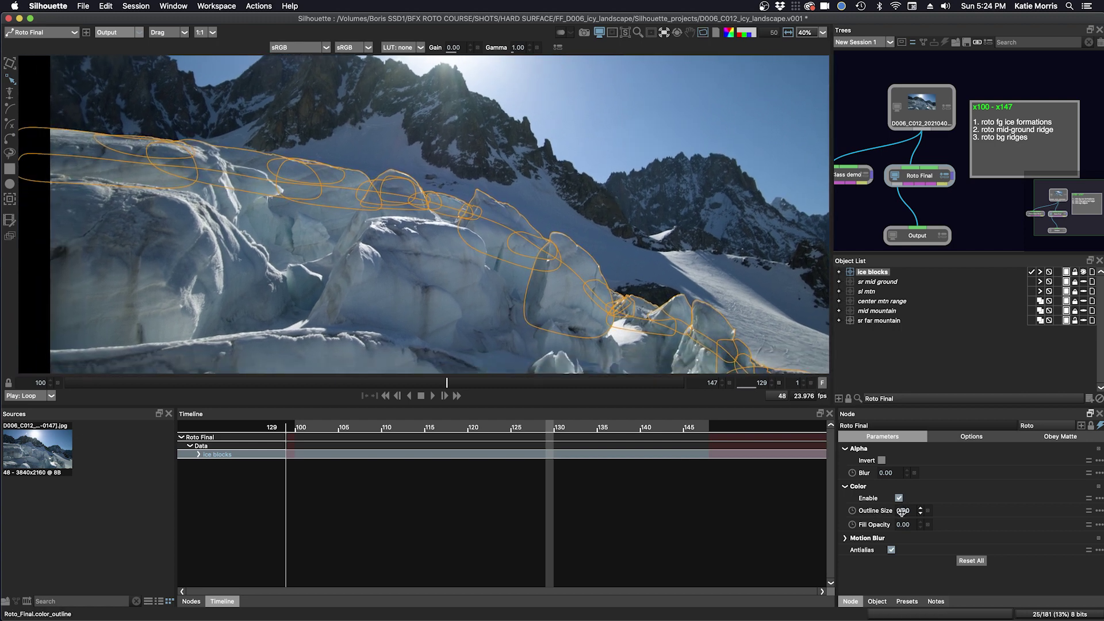
Try an outline size of 0.99 and fill opacities of 25, 19 and 15 for the Roto Final color output.
{"action": "left_click_drag", "start_coordinate": [901, 512], "coordinate": [920, 526]}
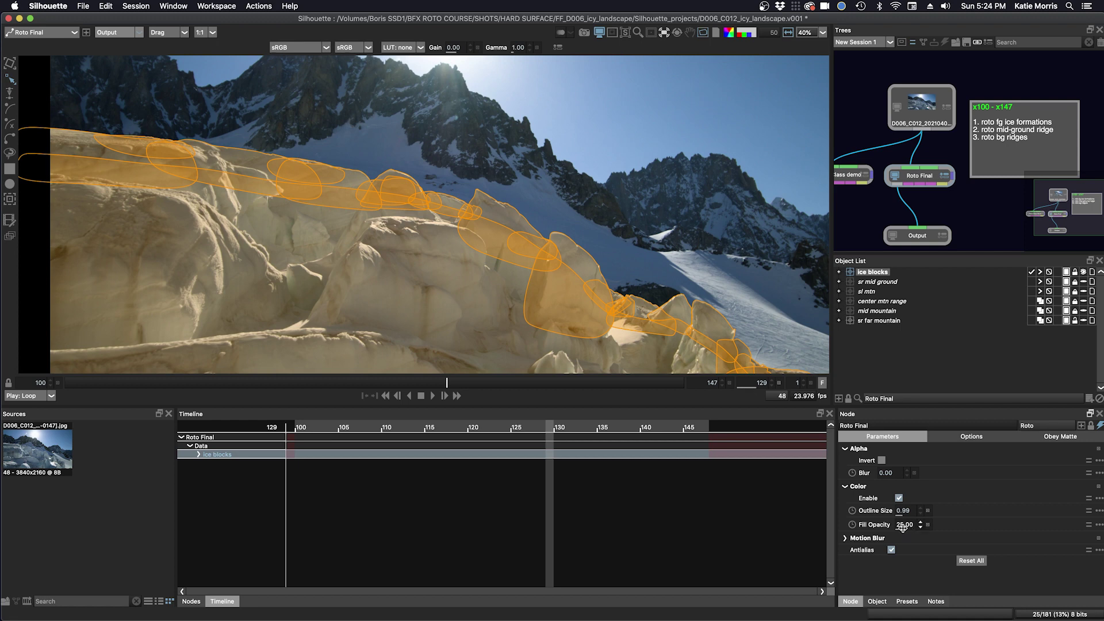
{"action": "left_click_drag", "start_coordinate": [903, 527], "coordinate": [899, 526]}
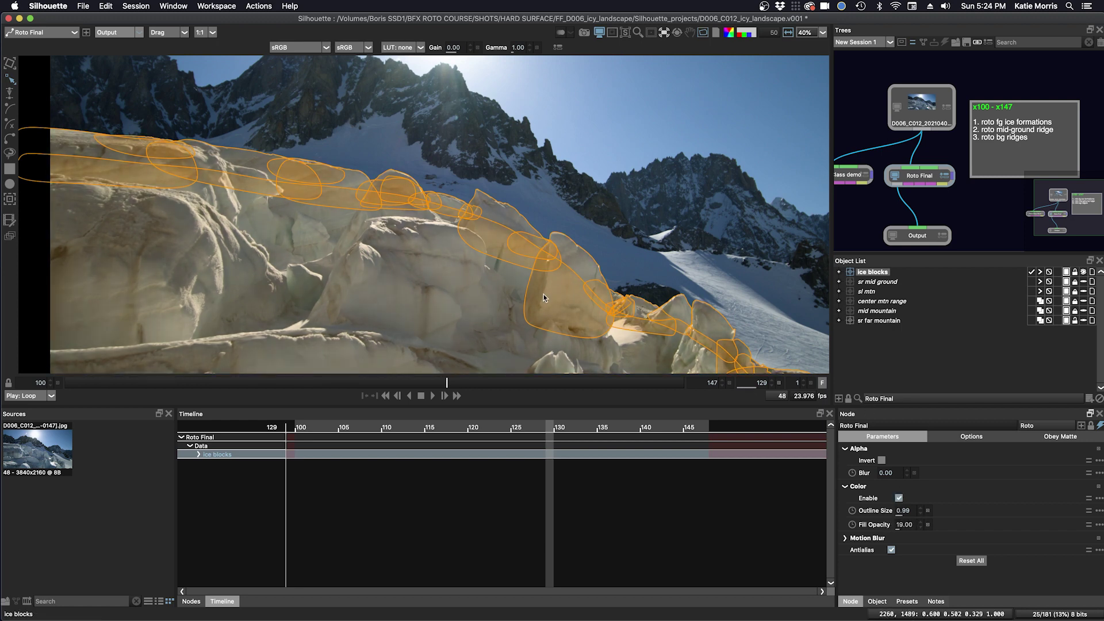
{"action": "mouse_move", "coordinate": [905, 526]}
{"action": "left_mouse_down"}
{"action": "mouse_move", "coordinate": [926, 528]}
{"action": "mouse_move", "coordinate": [904, 527]}
{"action": "left_mouse_up"}
Set the Roto Final node's fill opacity to 50 and its outline size to 2.
{"action": "left_click", "coordinate": [902, 529]}
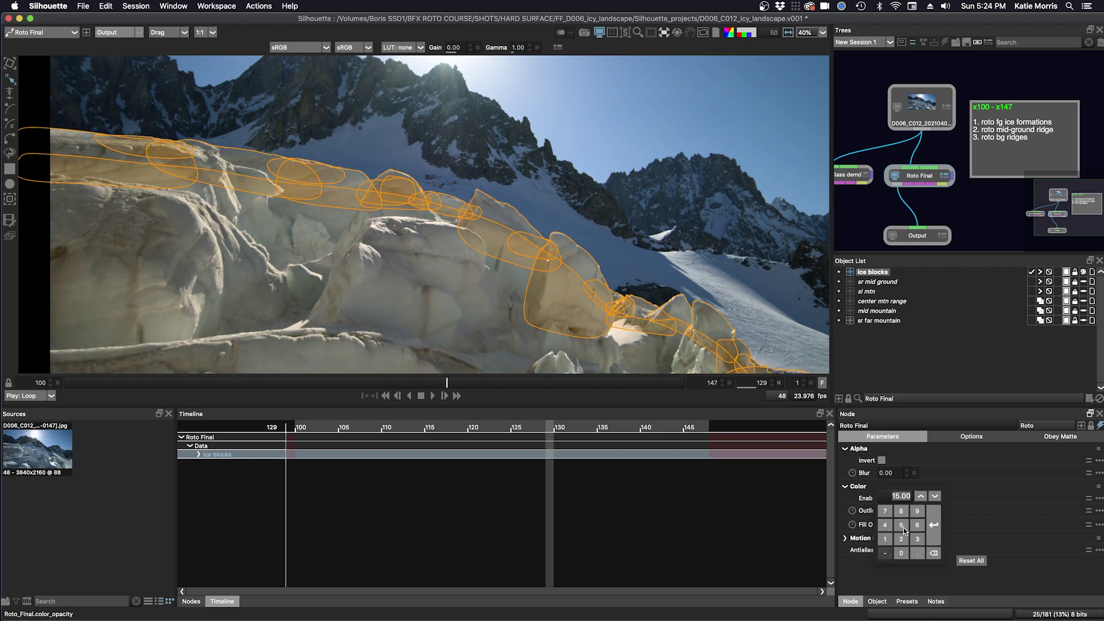
{"action": "left_click", "coordinate": [902, 526]}
{"action": "left_click", "coordinate": [901, 553]}
{"action": "left_click", "coordinate": [934, 530]}
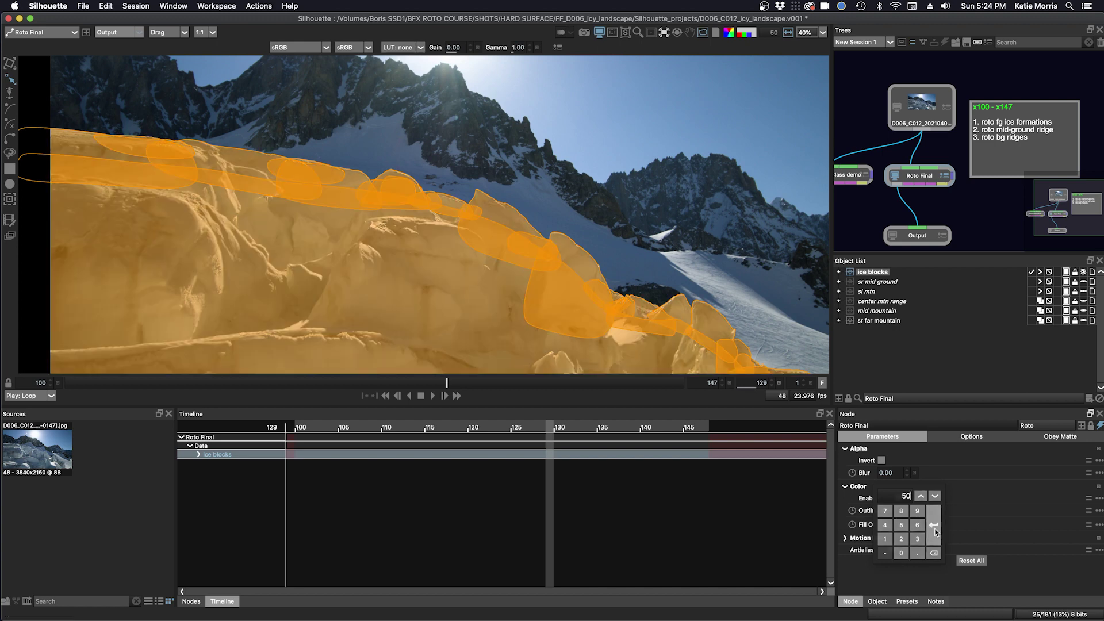
{"action": "left_click", "coordinate": [904, 512]}
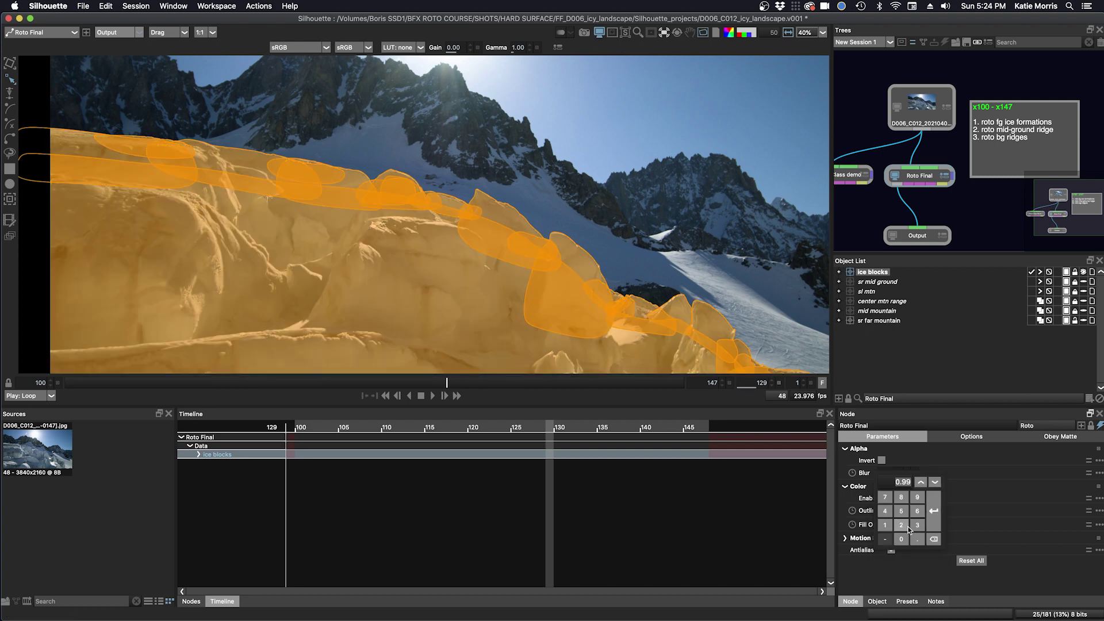
{"action": "left_click", "coordinate": [902, 525]}
{"action": "left_click", "coordinate": [934, 511]}
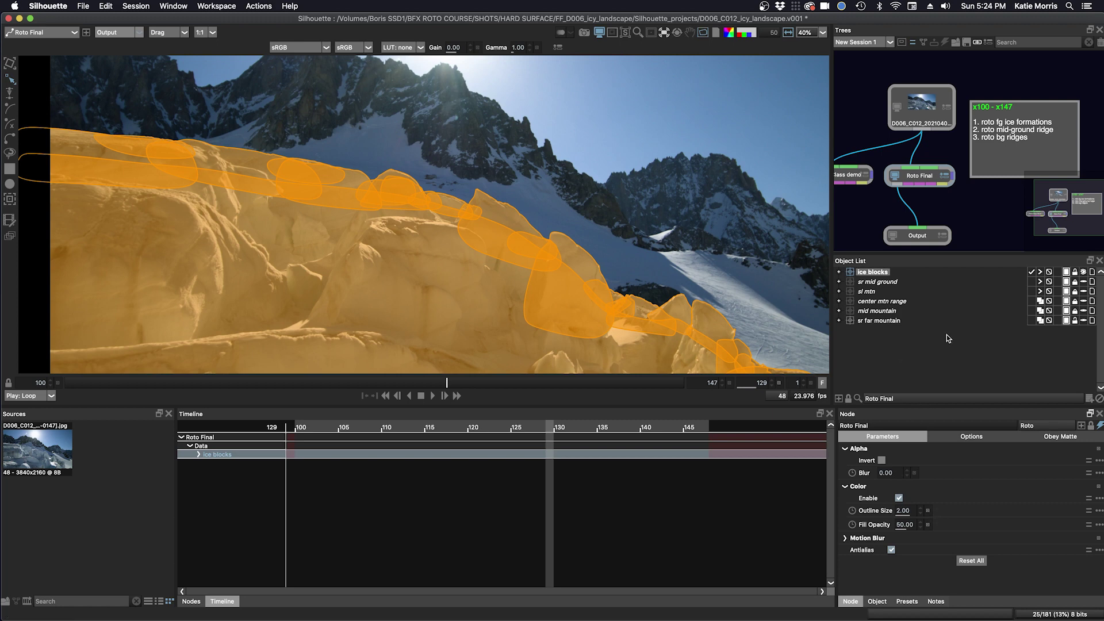
Show the sr mid ground, sl mtn, center mtn range, mid mountain and sr far mountain layers alongside the ice blocks.
{"action": "left_click", "coordinate": [1083, 282]}
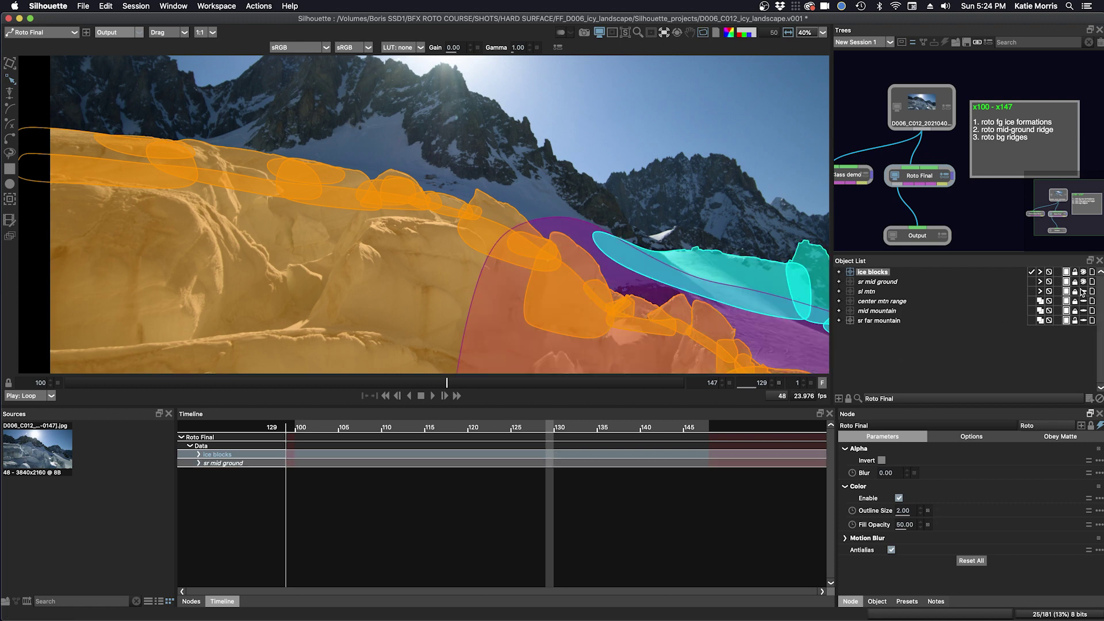
{"action": "left_click", "coordinate": [1083, 291]}
{"action": "left_click", "coordinate": [1083, 301]}
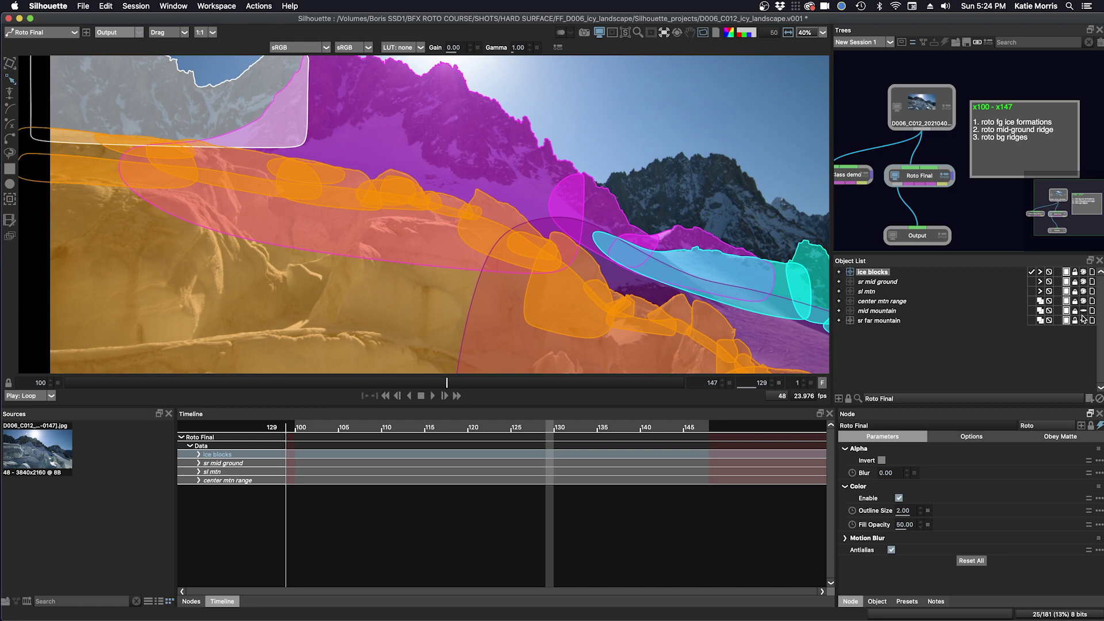
{"action": "left_click", "coordinate": [1084, 310]}
{"action": "left_click", "coordinate": [1083, 321]}
{"action": "left_click_drag", "start_coordinate": [552, 217], "coordinate": [547, 252]}
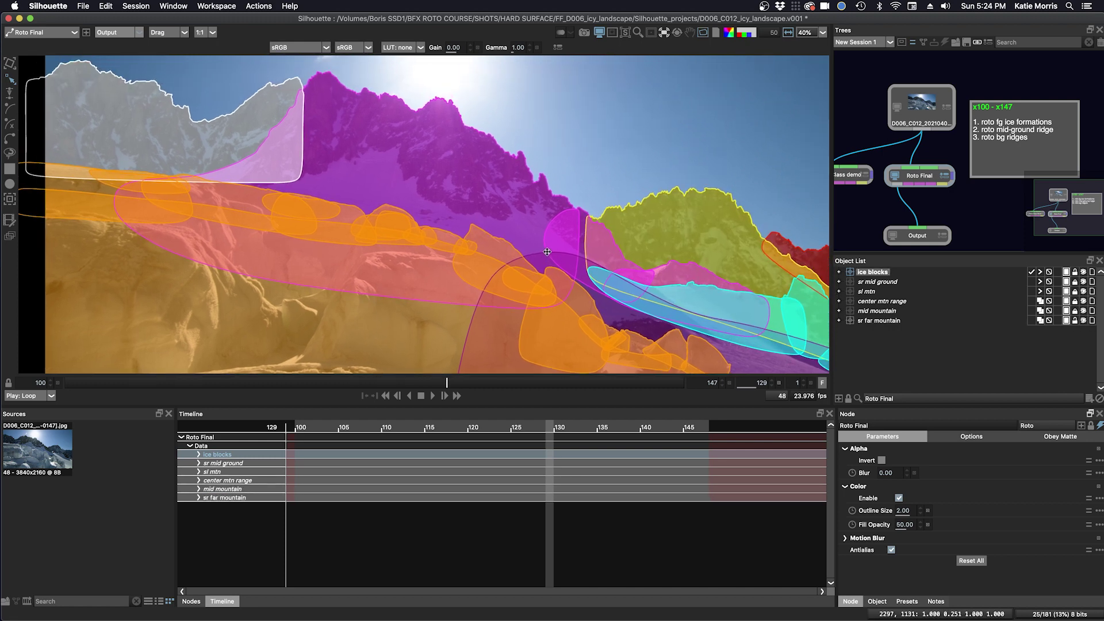
{"action": "scroll", "coordinate": [547, 253], "scroll_direction": "down", "scroll_amount": 2}
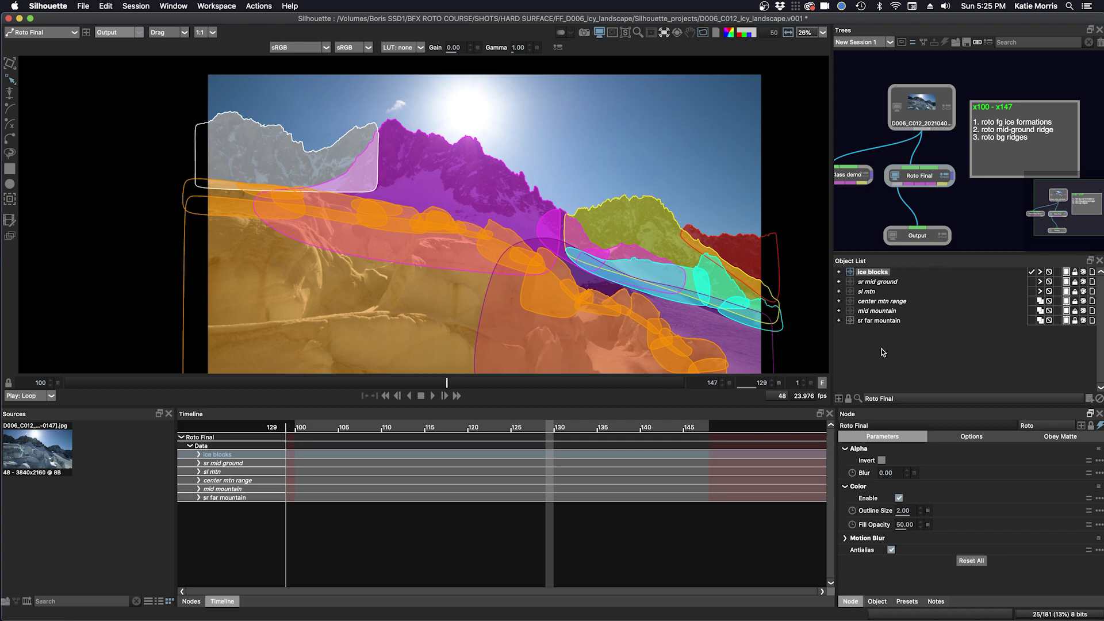
{"action": "scroll", "coordinate": [471, 317], "scroll_direction": "down", "scroll_amount": 2}
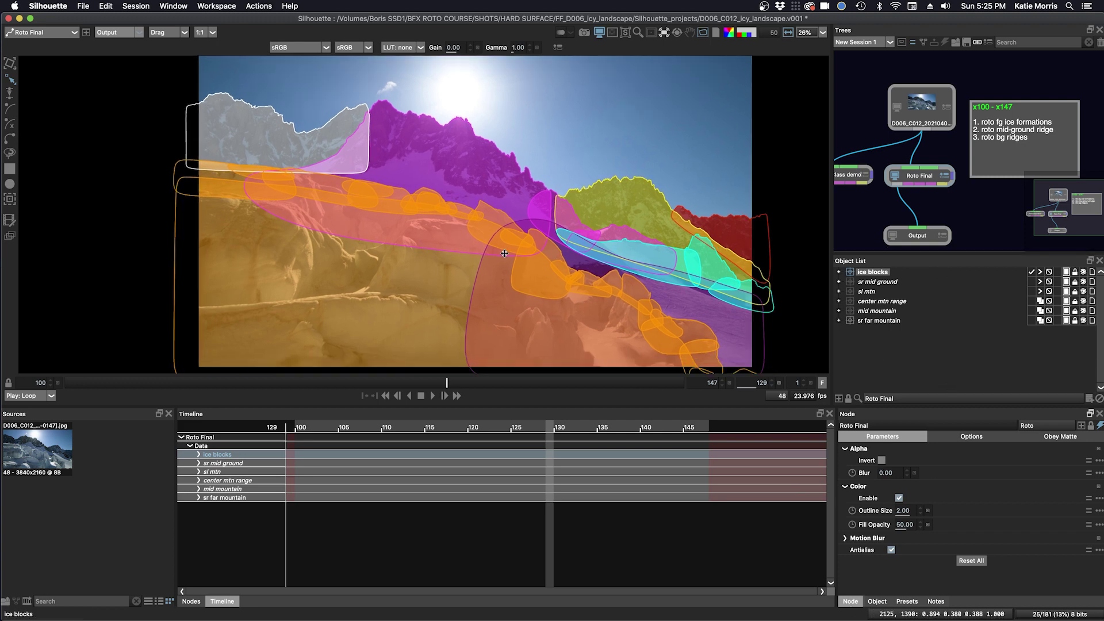
Go to frame 103 and hide every Roto Final layer except ice blocks.
{"action": "left_click_drag", "start_coordinate": [428, 374], "coordinate": [111, 395]}
{"action": "key", "text": "Left"}
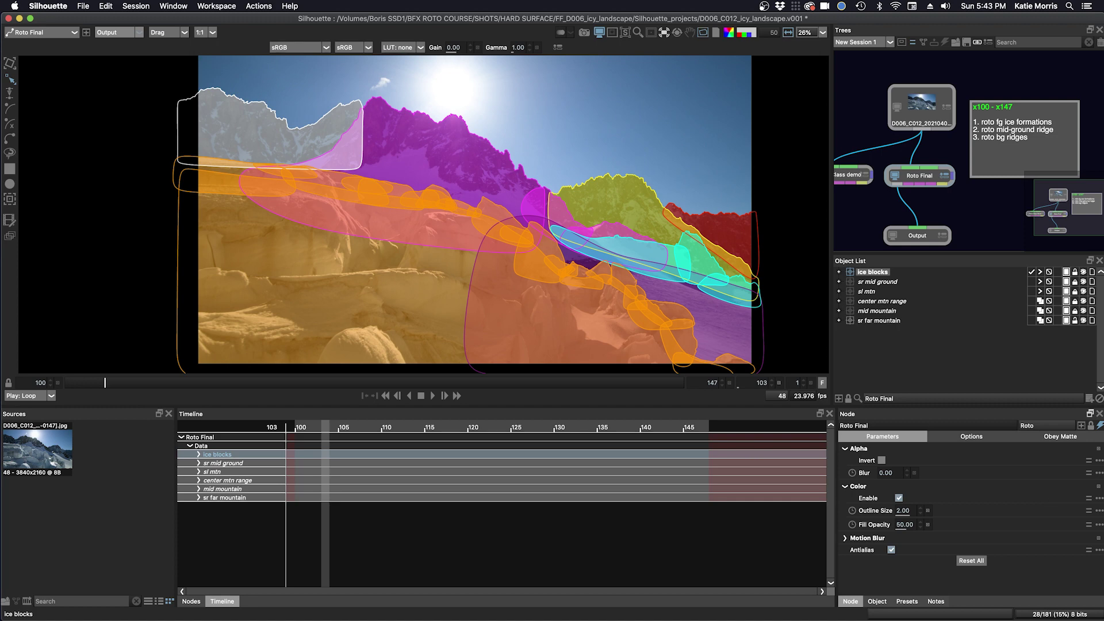
{"action": "left_click", "coordinate": [938, 364]}
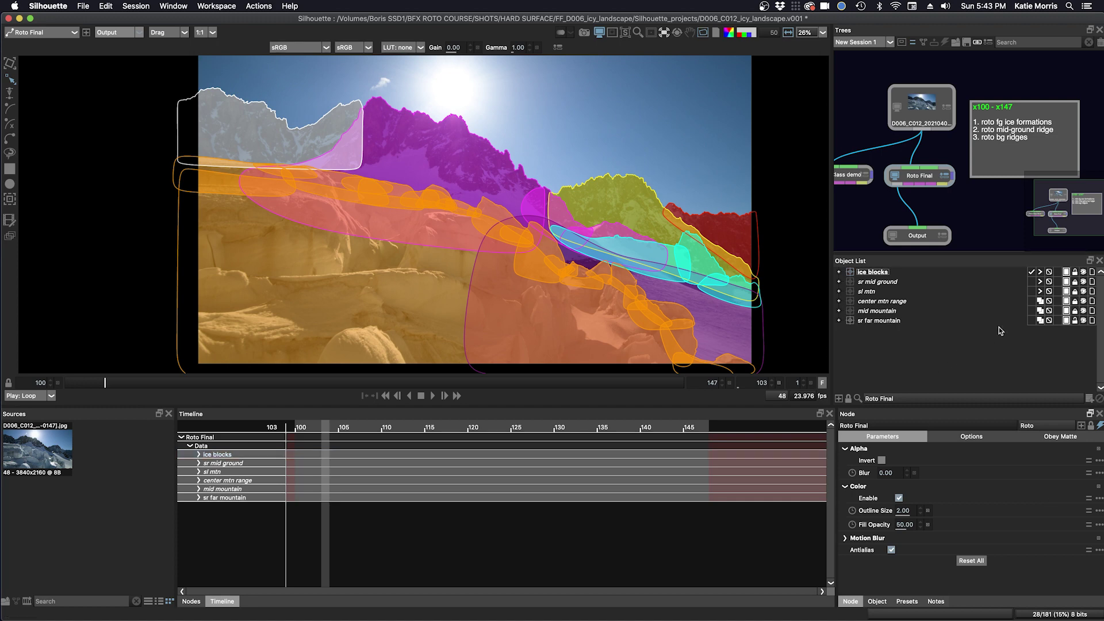
{"action": "left_click", "coordinate": [1083, 281]}
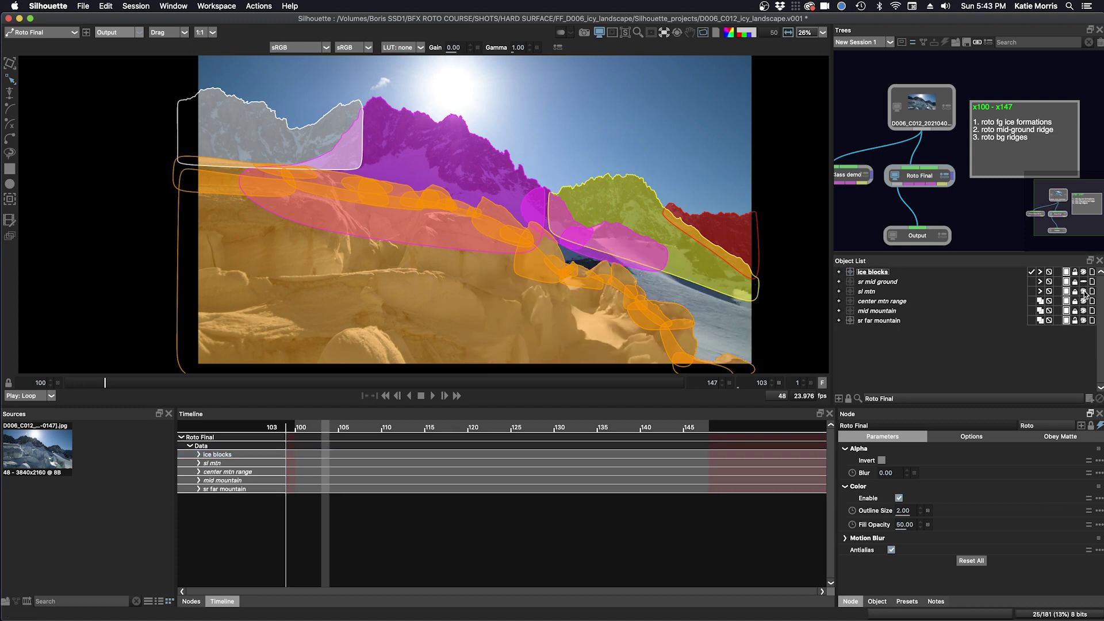
{"action": "left_click", "coordinate": [1083, 291]}
{"action": "left_click", "coordinate": [1083, 301]}
{"action": "left_click", "coordinate": [1083, 311]}
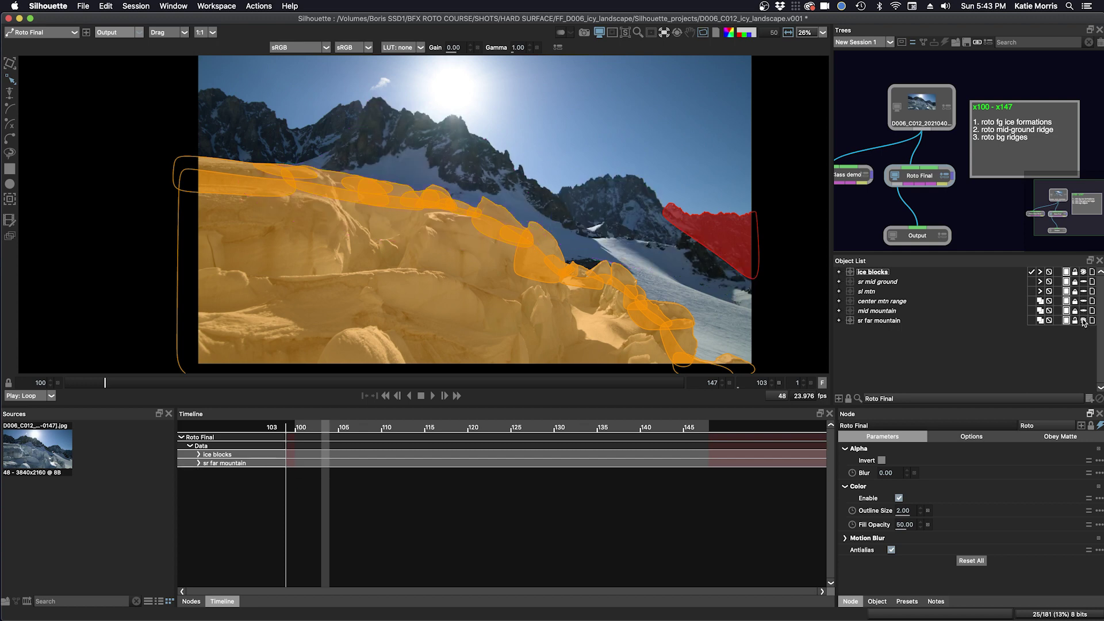
{"action": "left_click", "coordinate": [1083, 320]}
Check the Output node's render settings, and set the Roto Final node's outline size to 1 and fill opacity to 30.
{"action": "left_click", "coordinate": [903, 236]}
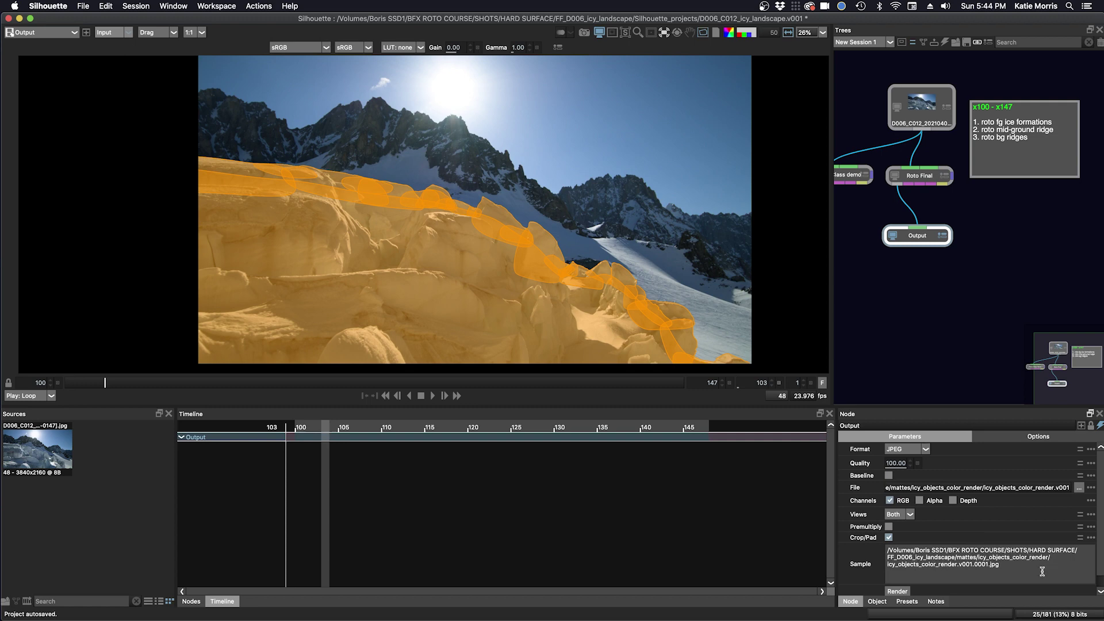
{"action": "left_click", "coordinate": [906, 178]}
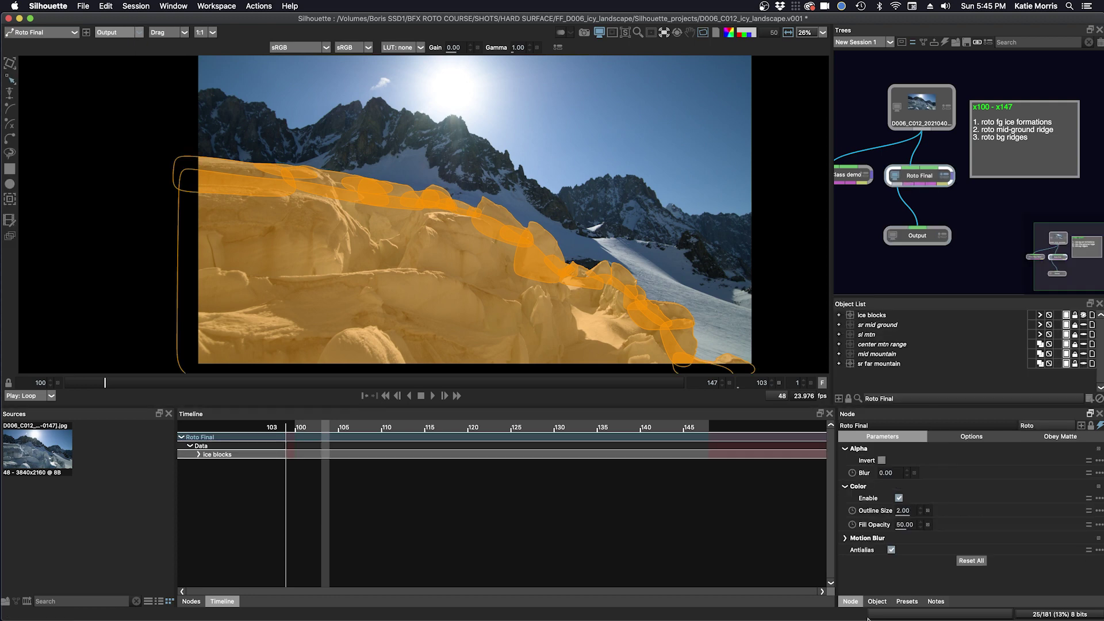
{"action": "left_click", "coordinate": [902, 511]}
{"action": "left_click", "coordinate": [885, 525]}
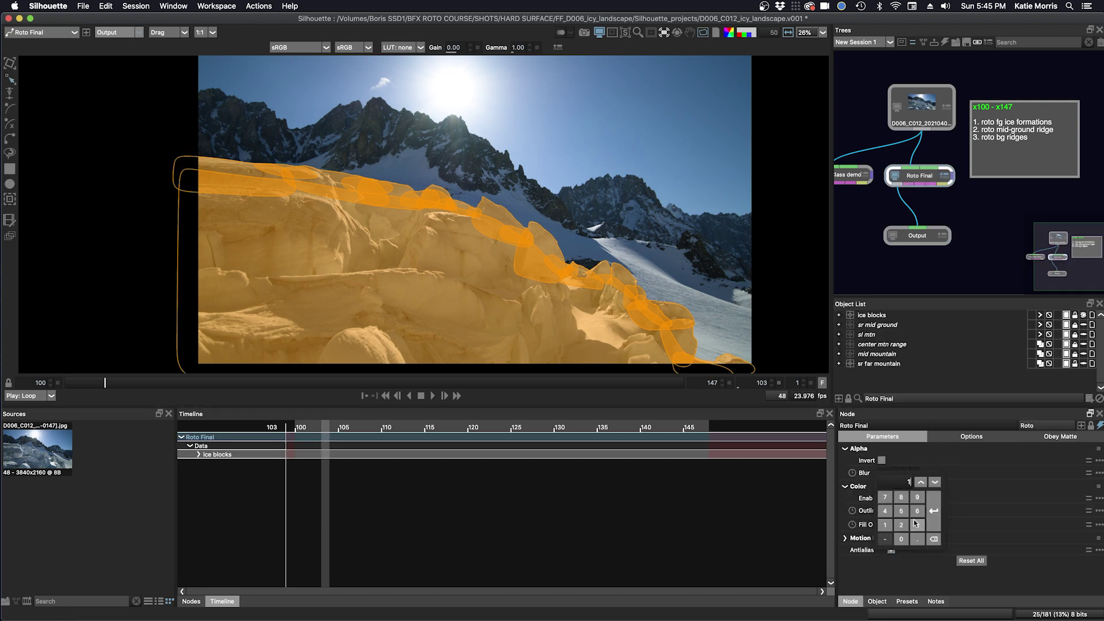
{"action": "left_click", "coordinate": [929, 512]}
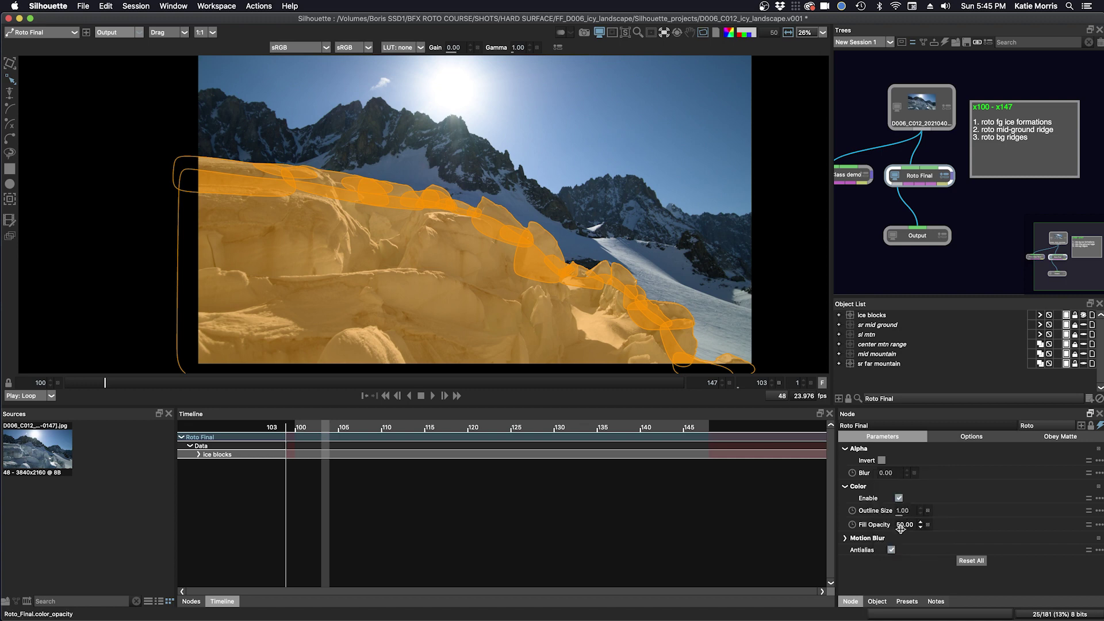
{"action": "left_click", "coordinate": [902, 525]}
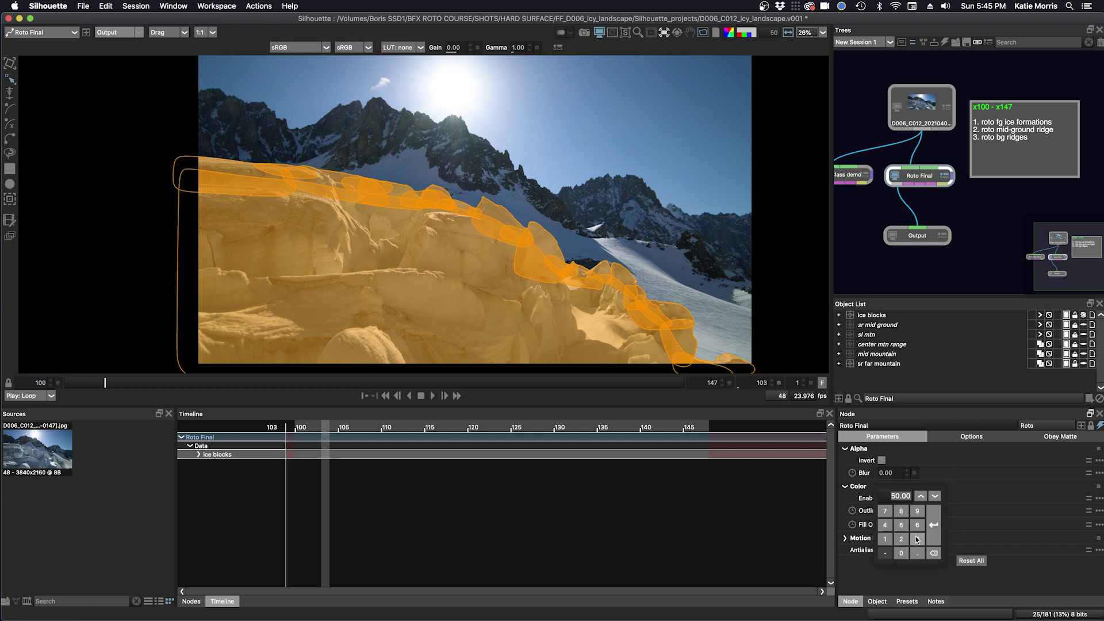
{"action": "left_click", "coordinate": [917, 539]}
{"action": "left_click", "coordinate": [904, 551]}
{"action": "left_click", "coordinate": [934, 526]}
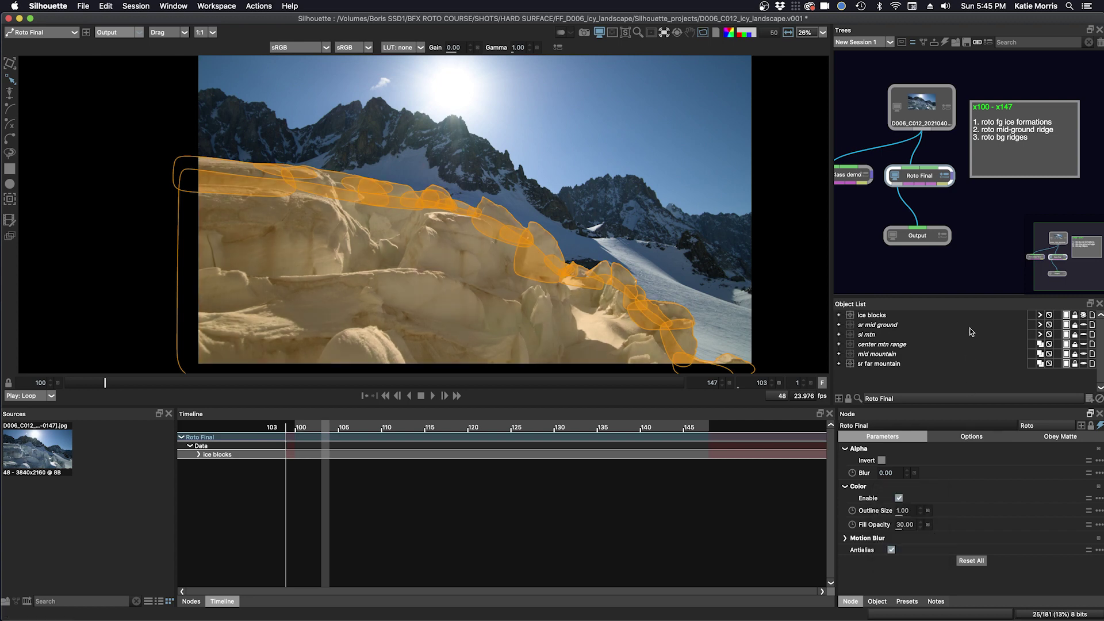
Preview the sr mid ground, sl mtn and center mtn range layers in Roto Final, leaving only ice blocks shown.
{"action": "left_click", "coordinate": [916, 237]}
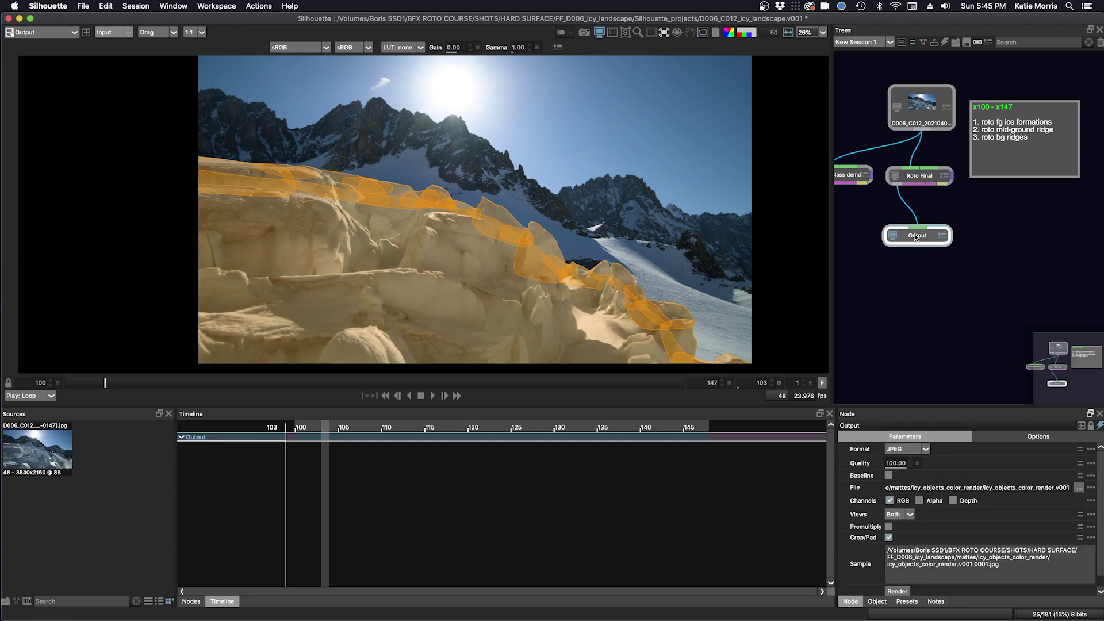
{"action": "left_click", "coordinate": [927, 180]}
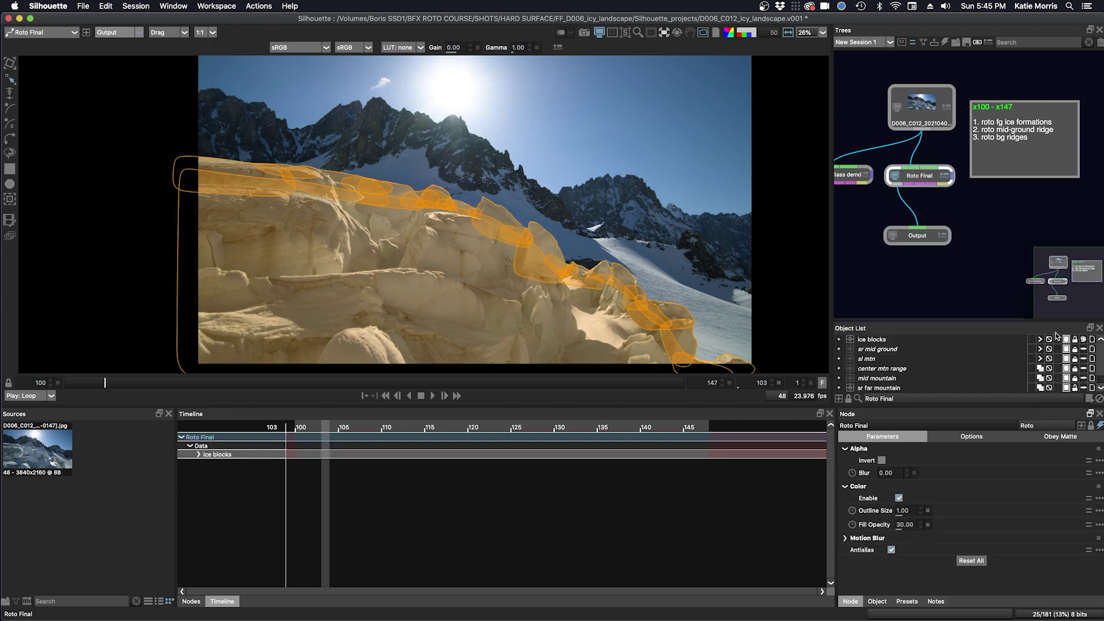
{"action": "left_click", "coordinate": [1084, 340]}
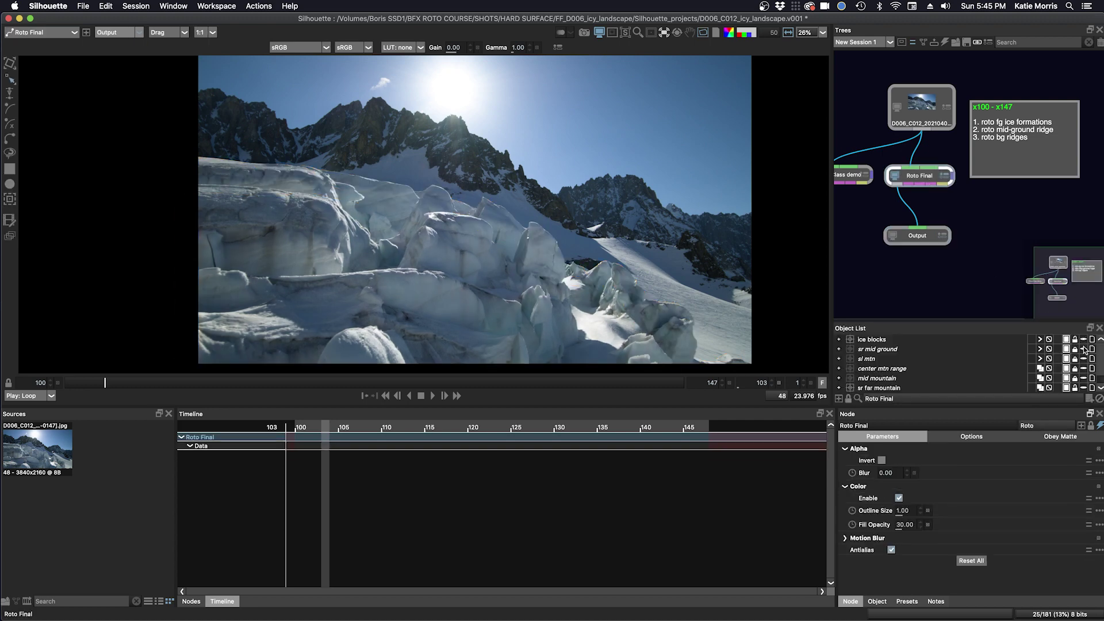
{"action": "left_click", "coordinate": [1084, 349]}
{"action": "left_click", "coordinate": [1084, 359]}
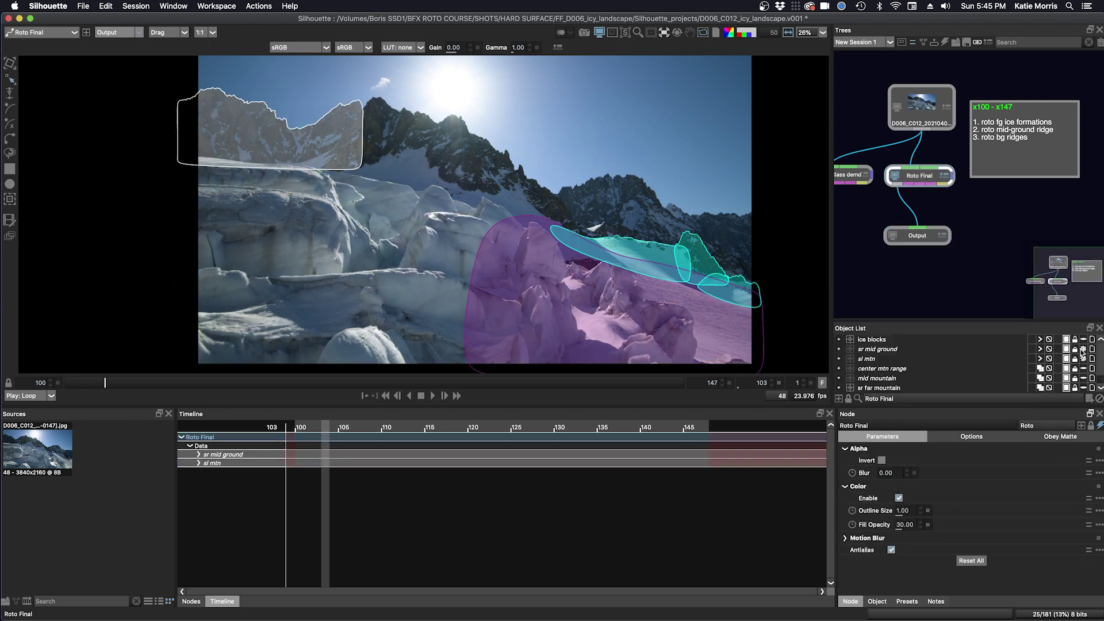
{"action": "left_click", "coordinate": [1084, 349]}
{"action": "left_click", "coordinate": [1083, 369]}
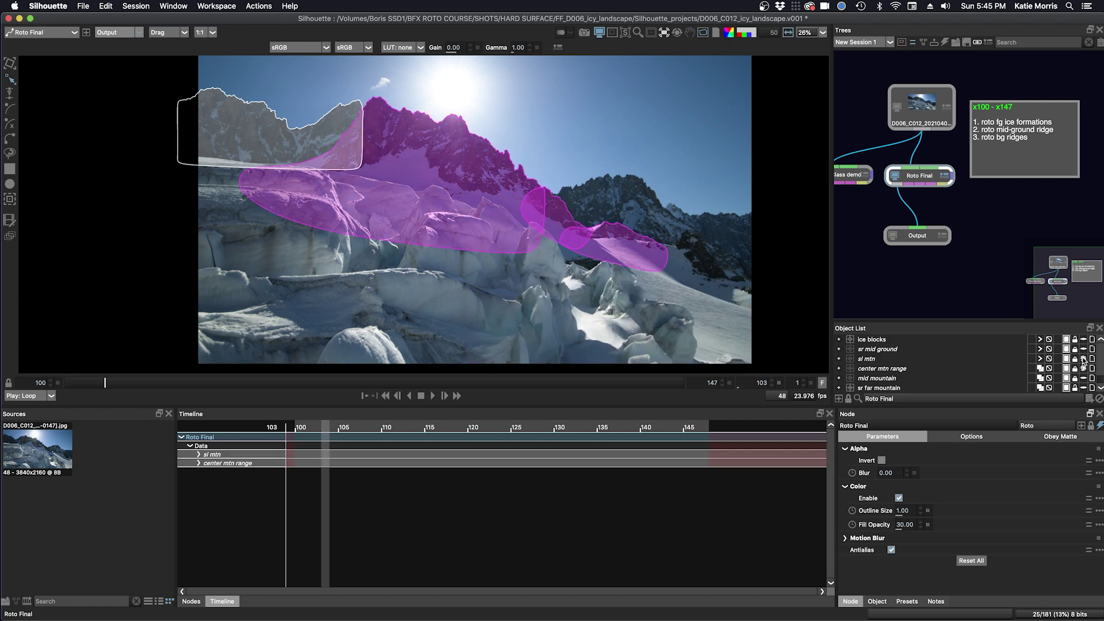
{"action": "left_click", "coordinate": [1083, 359]}
{"action": "left_click", "coordinate": [1083, 349]}
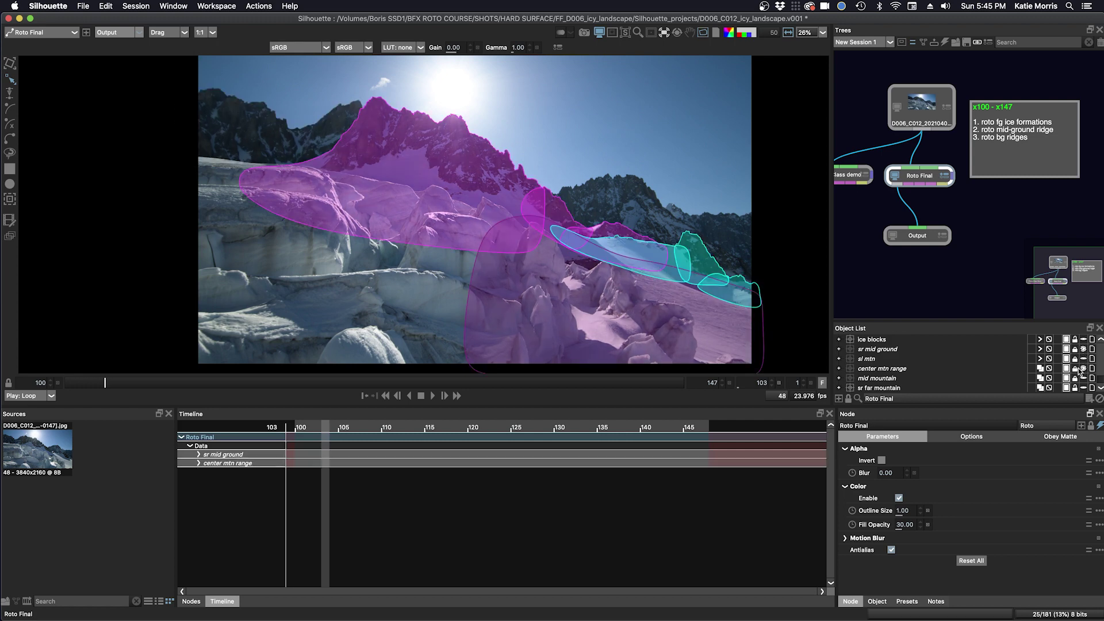
{"action": "left_click", "coordinate": [1083, 369]}
{"action": "left_click", "coordinate": [1083, 349]}
{"action": "left_click", "coordinate": [1083, 339]}
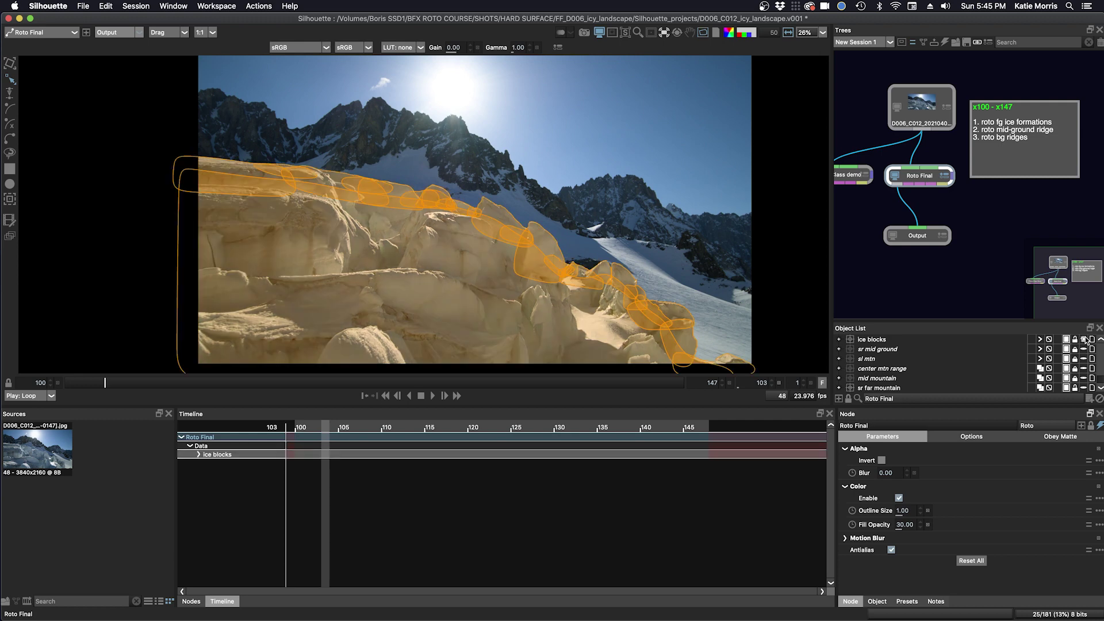
Make room in the node tree by moving the shot note up and away and shifting the Output node slightly aside.
{"action": "scroll", "coordinate": [921, 288], "scroll_direction": "right", "scroll_amount": 2}
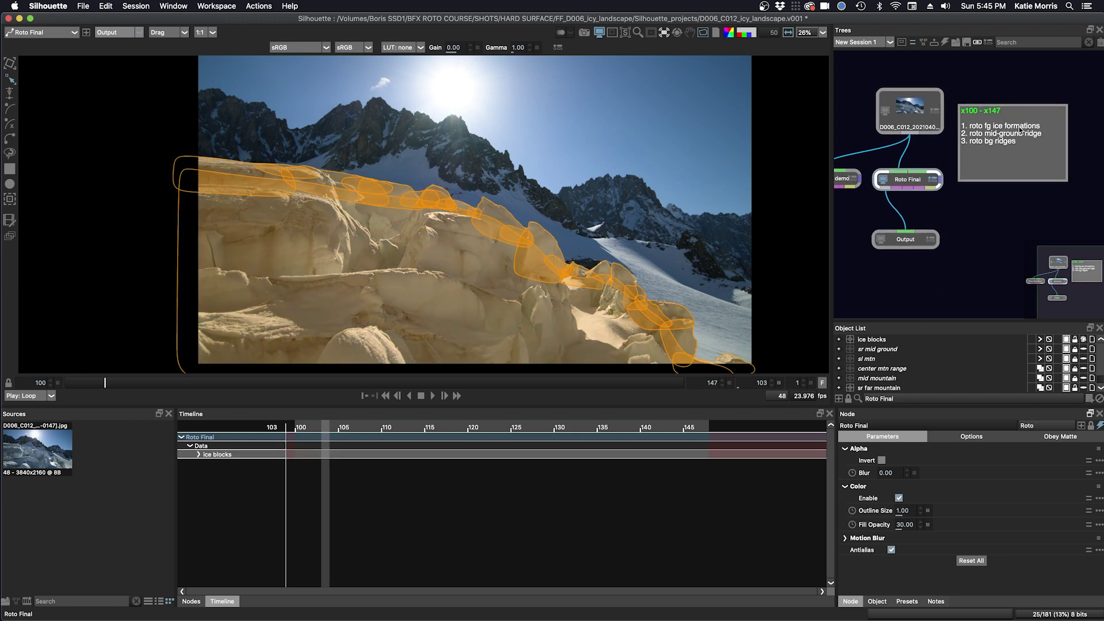
{"action": "left_click_drag", "start_coordinate": [1021, 131], "coordinate": [1043, 93]}
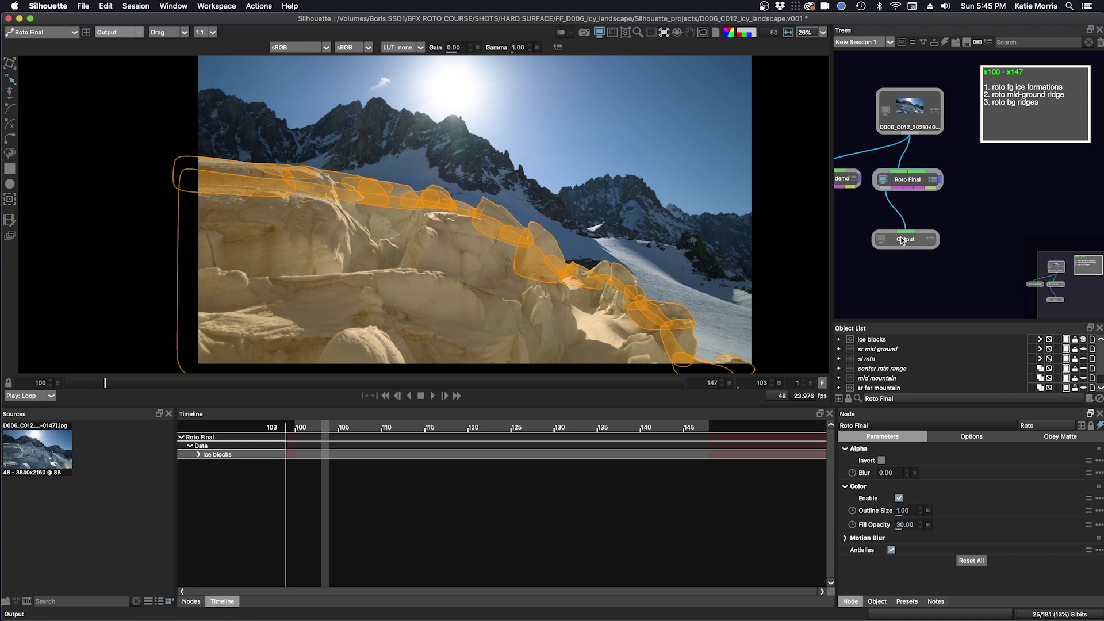
{"action": "left_click_drag", "start_coordinate": [901, 240], "coordinate": [889, 242]}
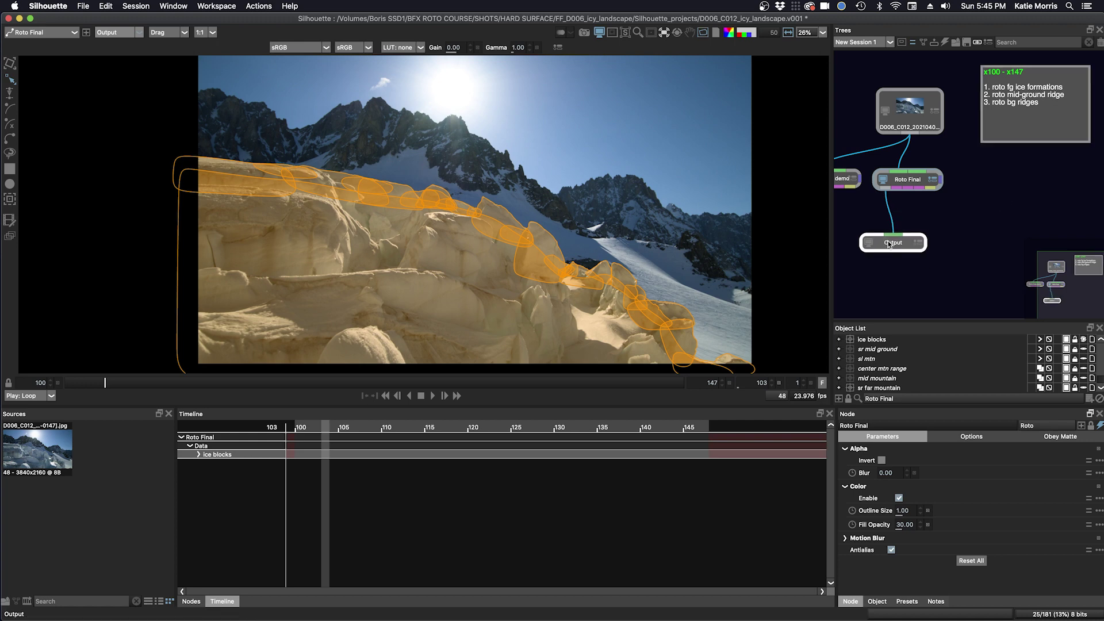
{"action": "left_click", "coordinate": [1029, 205]}
Duplicate the Roto Final node, place the copy beside the original, and connect the source footage to it.
{"action": "left_click", "coordinate": [902, 183]}
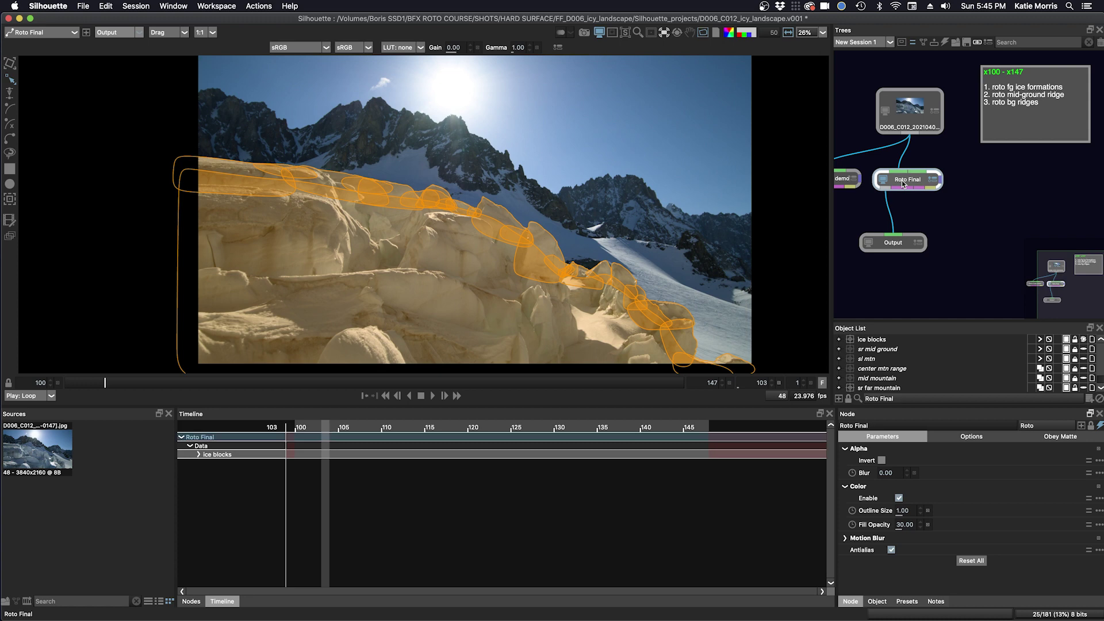
{"action": "key", "text": "super+v"}
{"action": "left_click_drag", "start_coordinate": [908, 183], "coordinate": [1007, 186]}
{"action": "left_click_drag", "start_coordinate": [910, 134], "coordinate": [990, 173]}
{"action": "left_click", "coordinate": [1001, 182]}
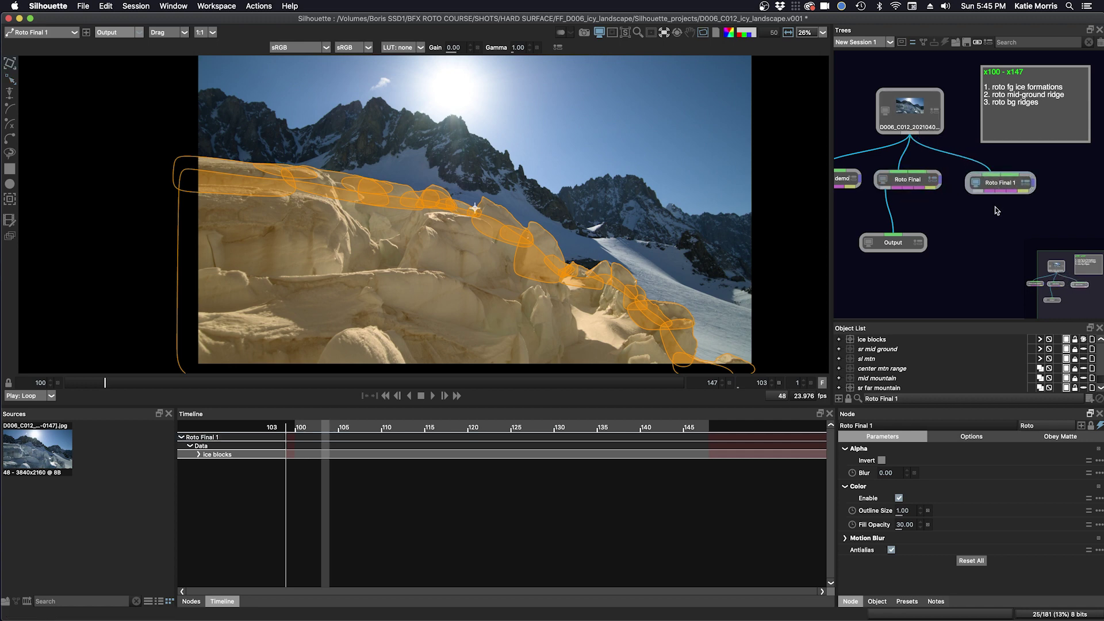
Add a new Output node fed by the duplicated Roto Final node and place it underneath.
{"action": "left_click", "coordinate": [1001, 185]}
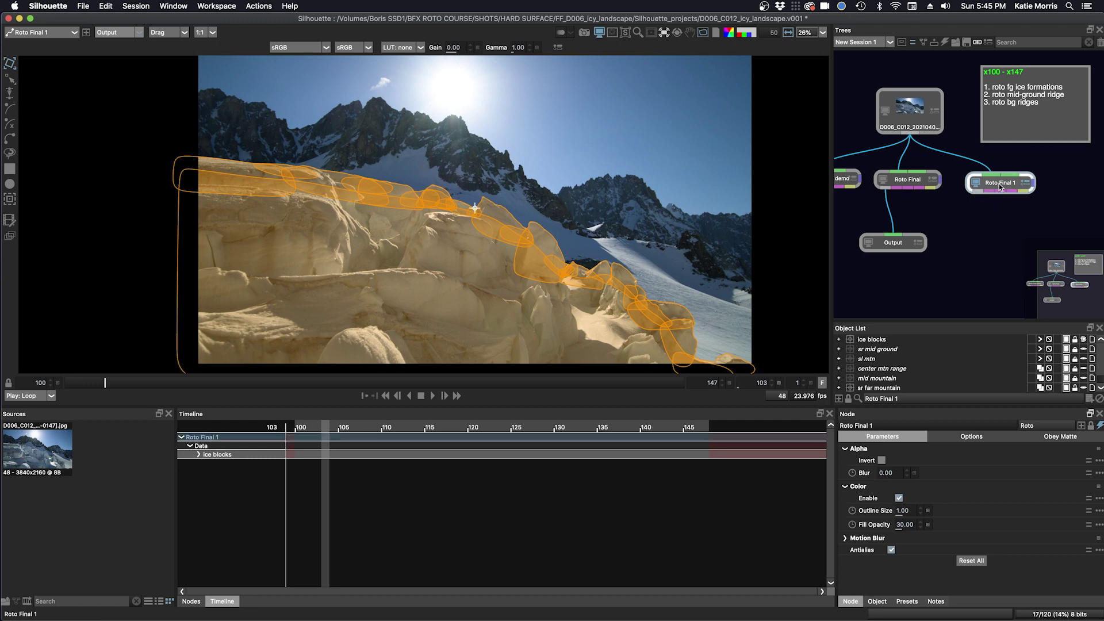
{"action": "double_click", "coordinate": [1000, 184]}
{"action": "type", "text": "out"}
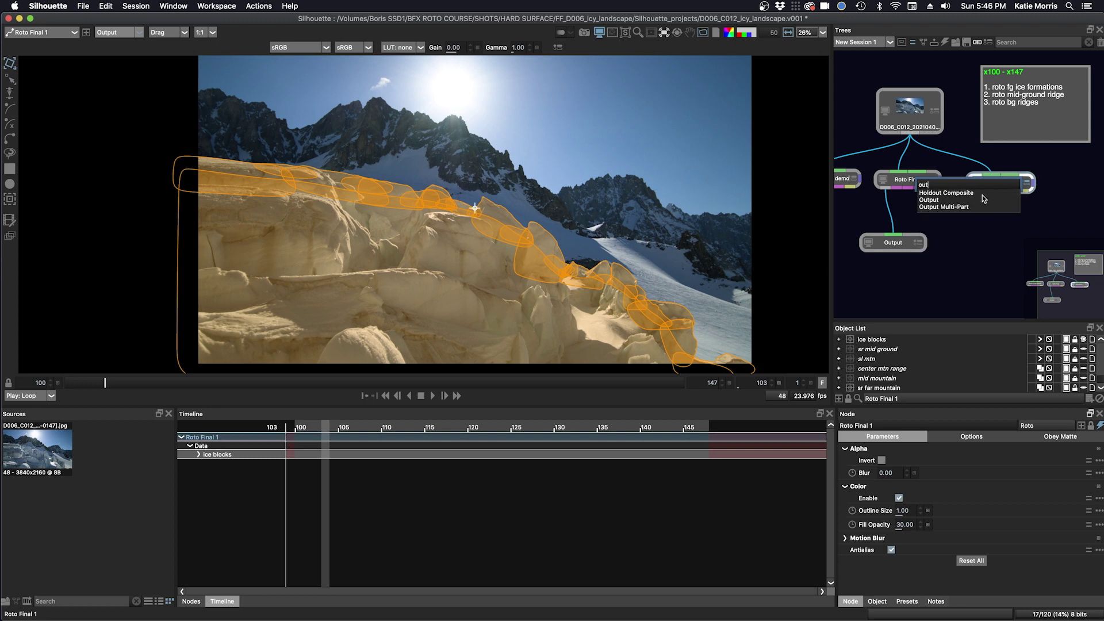
{"action": "left_click", "coordinate": [981, 200]}
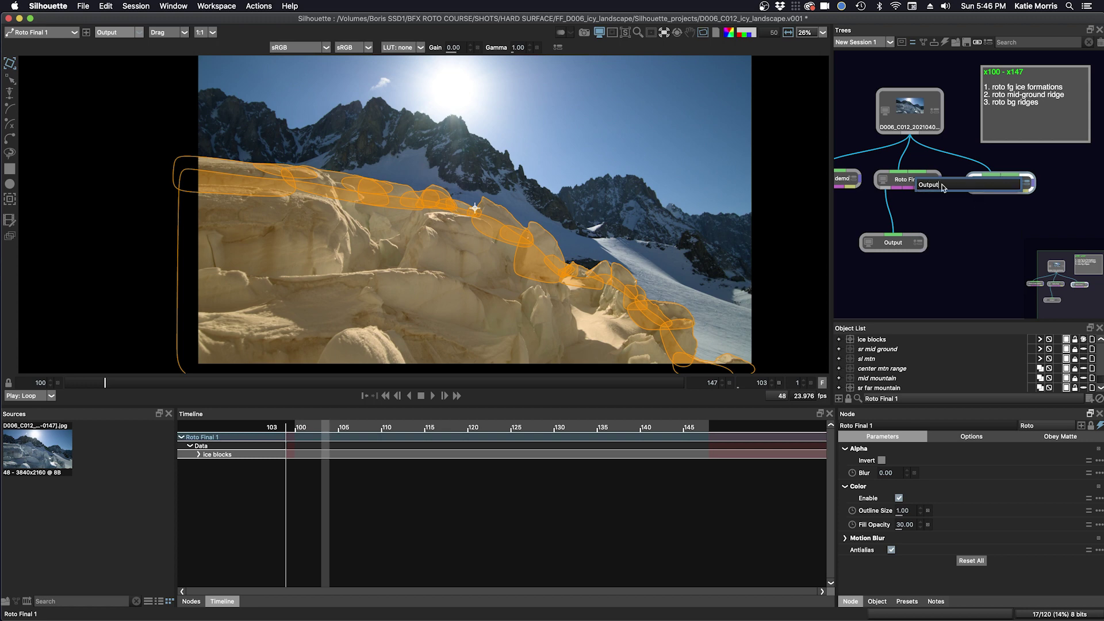
{"action": "key", "text": "Return"}
{"action": "left_click_drag", "start_coordinate": [1006, 222], "coordinate": [1007, 244]}
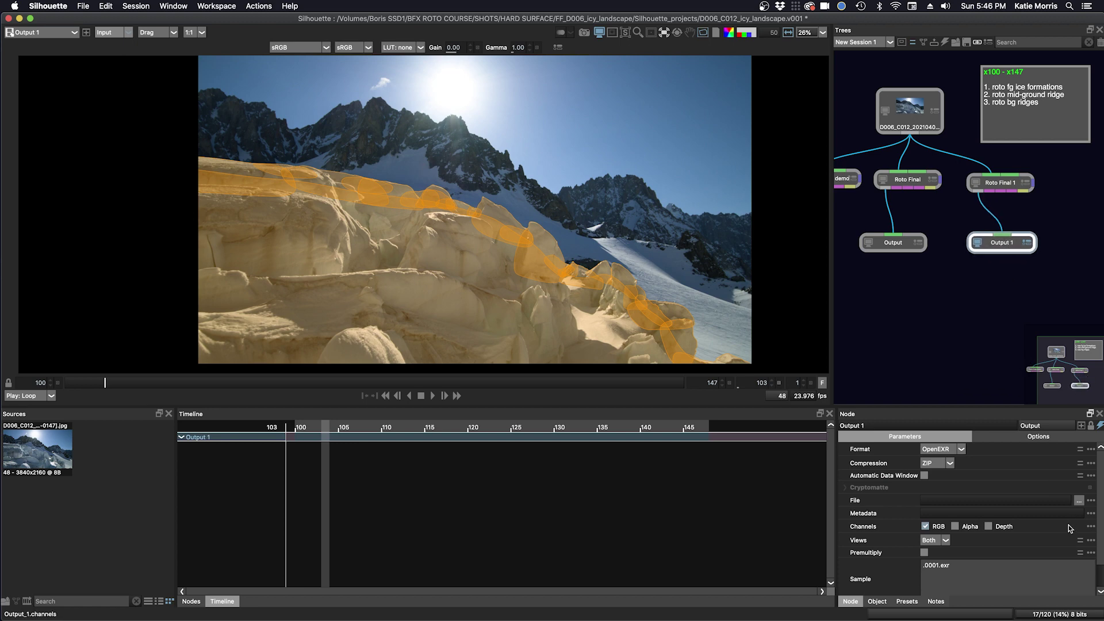
Set the new Output node's file path to center_mountain_color_render.v001 in the mattes/center_mountain_color_render folder.
{"action": "left_click", "coordinate": [1079, 501]}
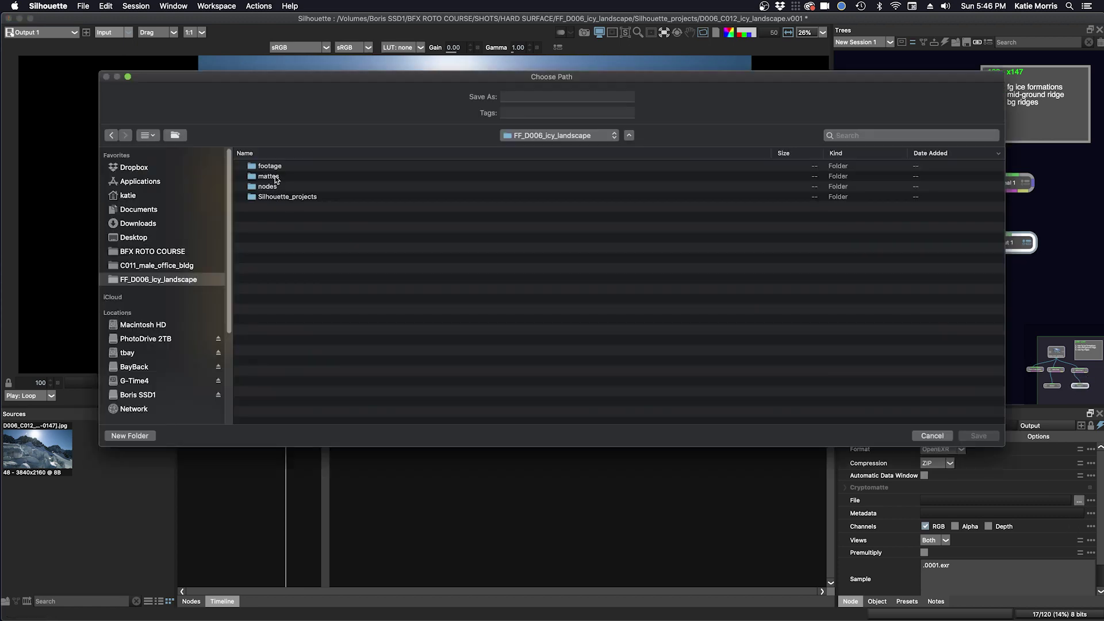
{"action": "double_click", "coordinate": [275, 175]}
{"action": "double_click", "coordinate": [276, 166]}
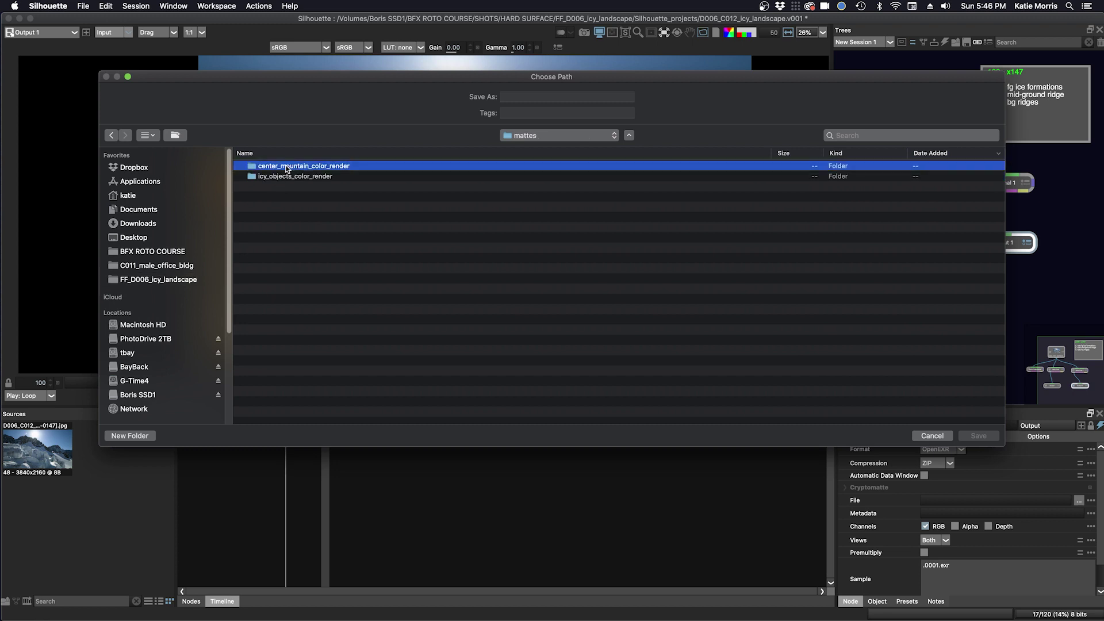
{"action": "left_click", "coordinate": [538, 97]}
{"action": "type", "text": "center_mountain_color_render.v001"}
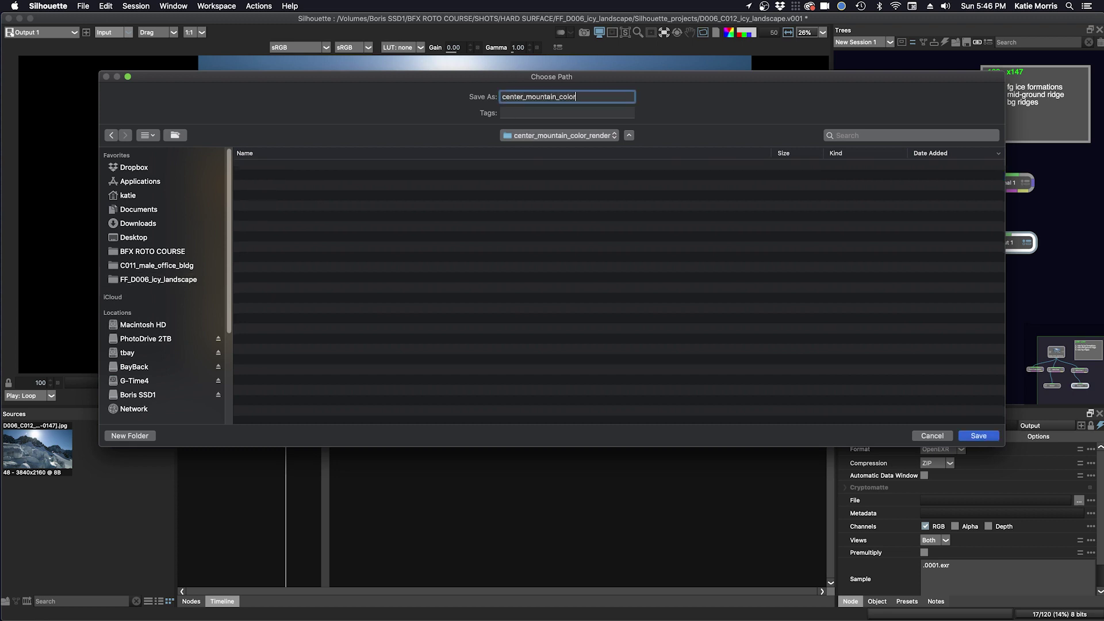
{"action": "left_click", "coordinate": [978, 436]}
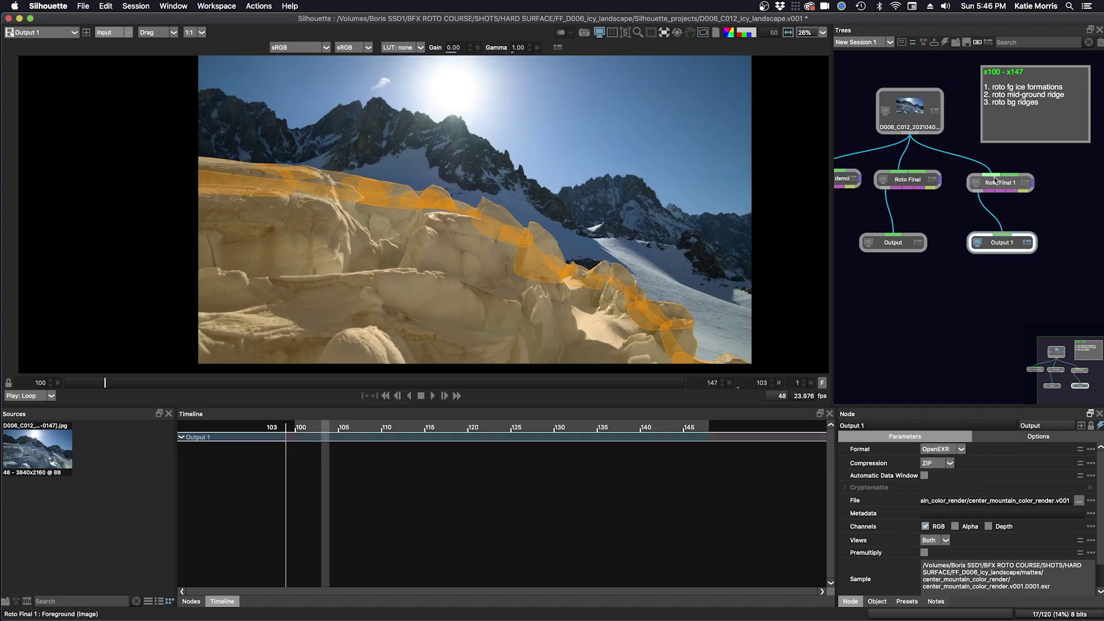
Show only the center mtn range shapes in the Roto Final 1 node, view the result through Output 1, and enlarge the node tree area.
{"action": "left_click", "coordinate": [1000, 182]}
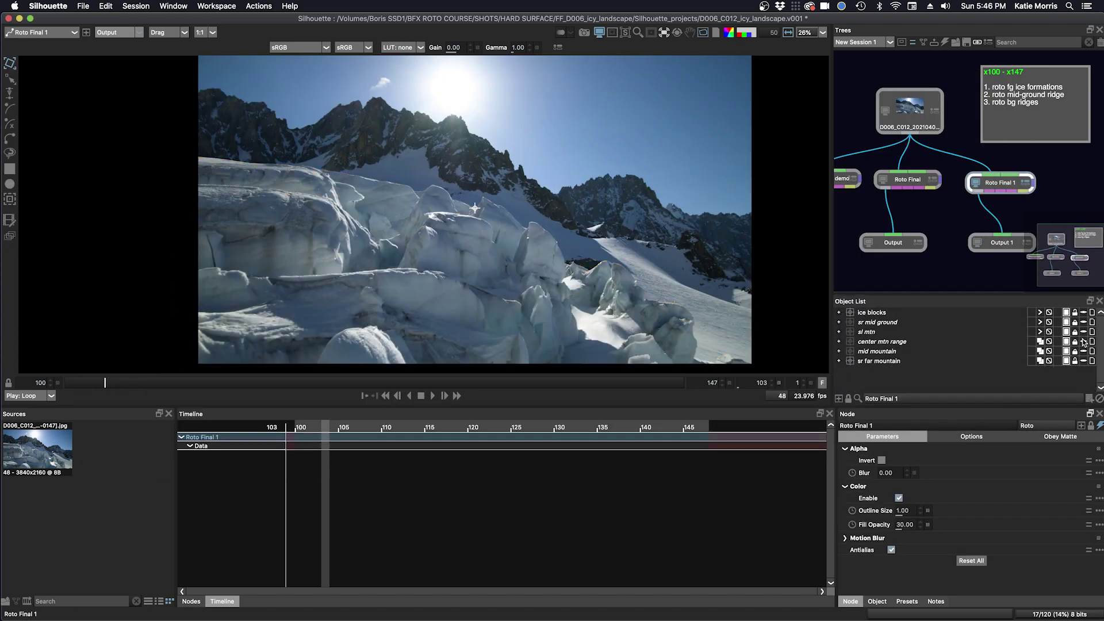
{"action": "left_click", "coordinate": [1002, 242]}
{"action": "left_click_drag", "start_coordinate": [990, 386], "coordinate": [989, 335]}
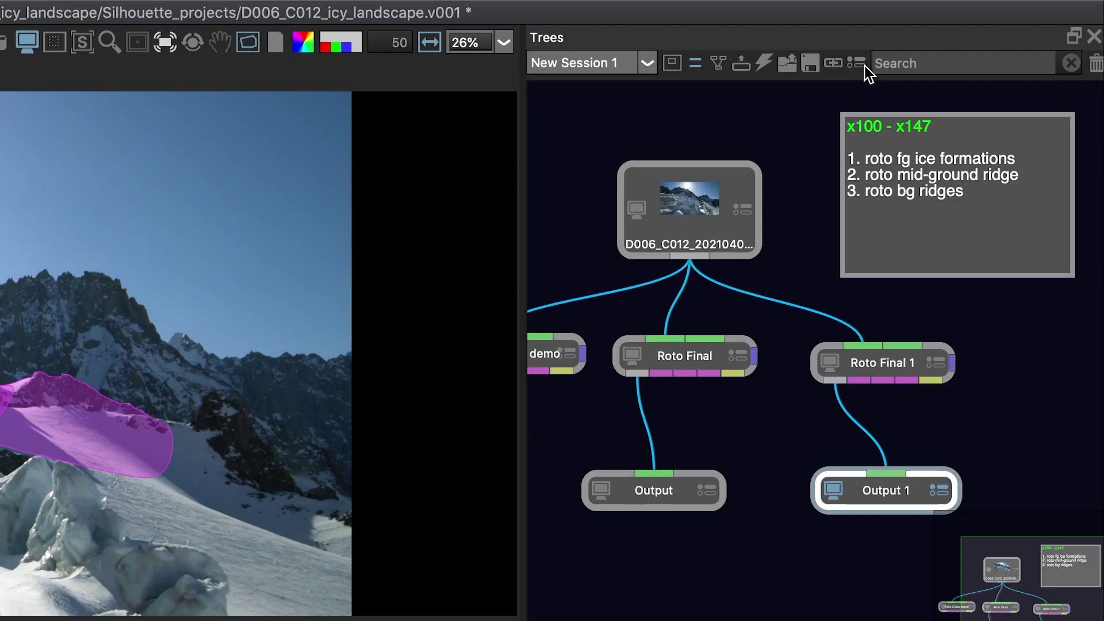
Set the render filename frame padding to 0 in the preferences.
{"action": "left_click", "coordinate": [858, 63]}
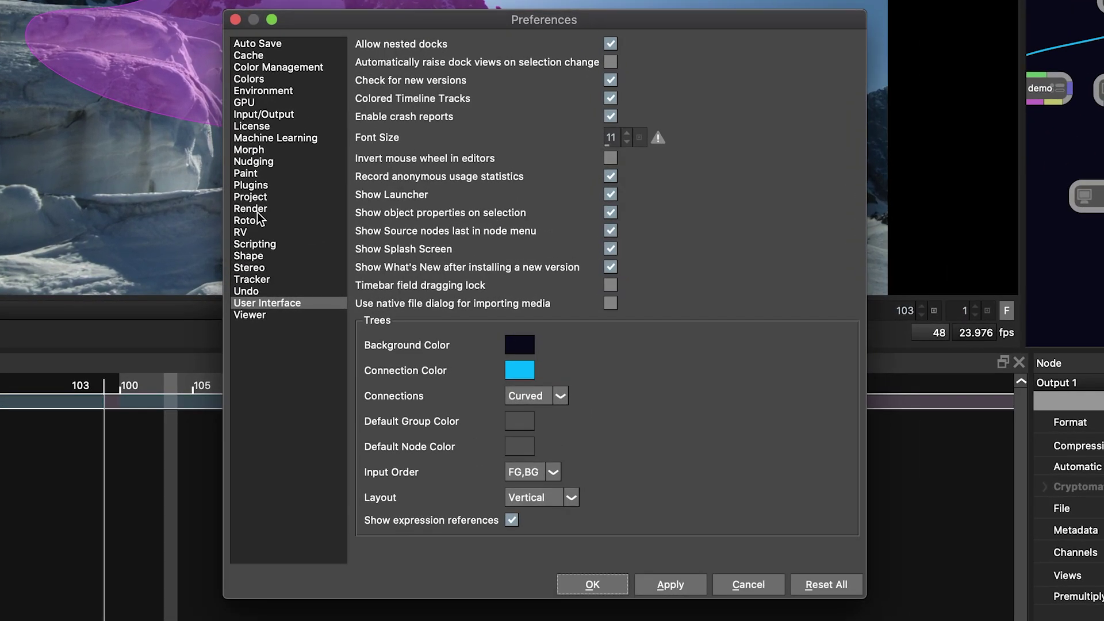
{"action": "left_click", "coordinate": [373, 250]}
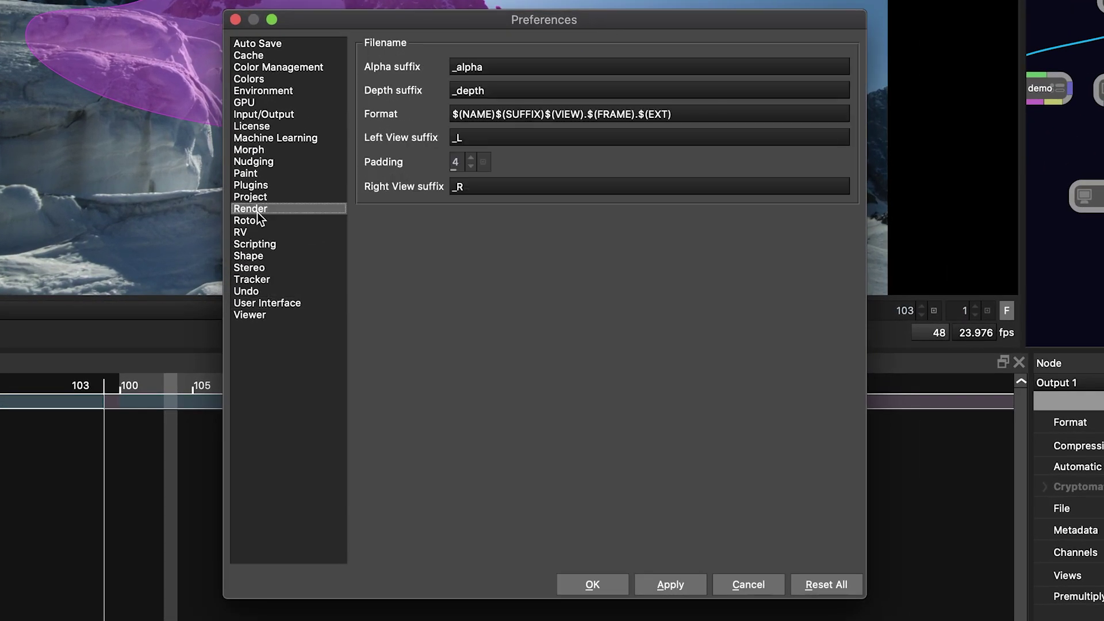
{"action": "left_click", "coordinate": [471, 166]}
{"action": "left_click", "coordinate": [471, 165]}
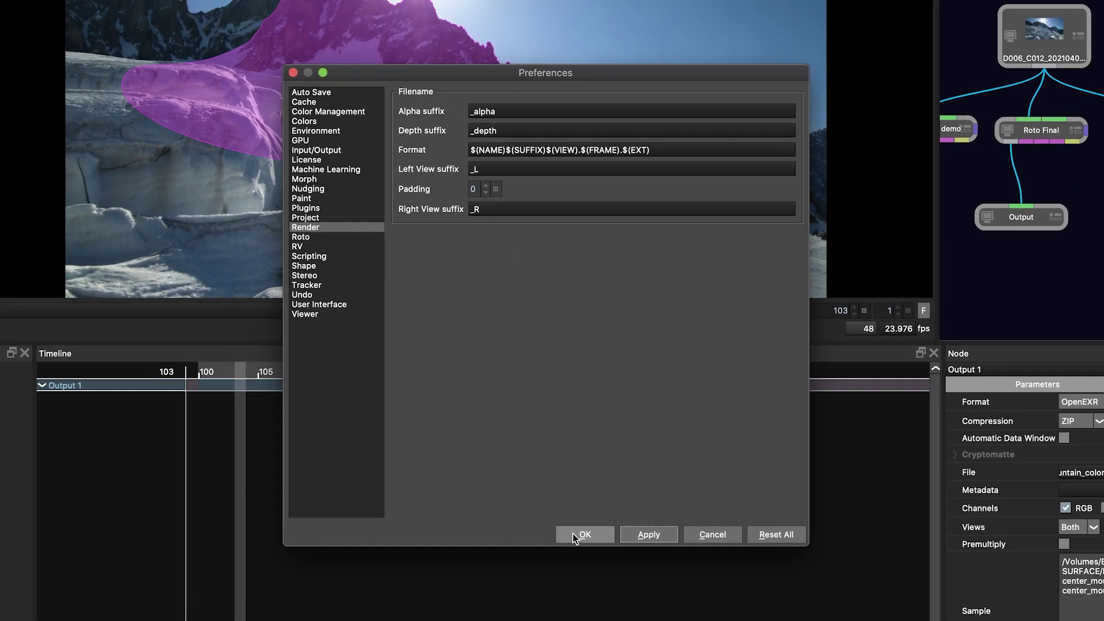
{"action": "left_click", "coordinate": [592, 584]}
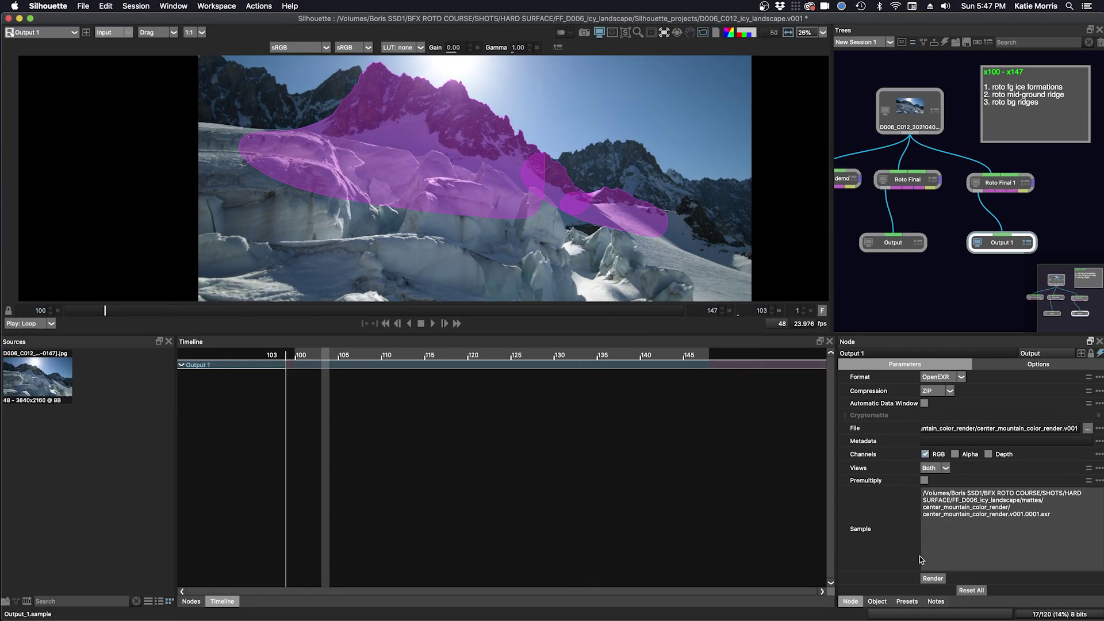
Set the file format of both Output nodes to JPEG.
{"action": "double_click", "coordinate": [887, 243]}
{"action": "double_click", "coordinate": [985, 241]}
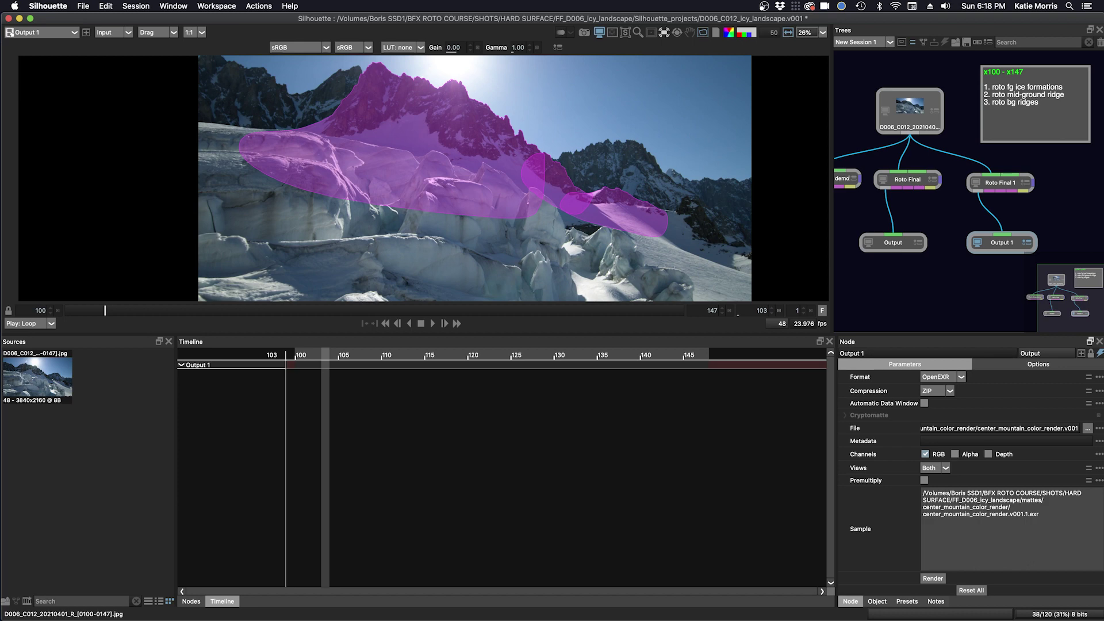
{"action": "left_click", "coordinate": [934, 382]}
{"action": "left_click", "coordinate": [932, 418]}
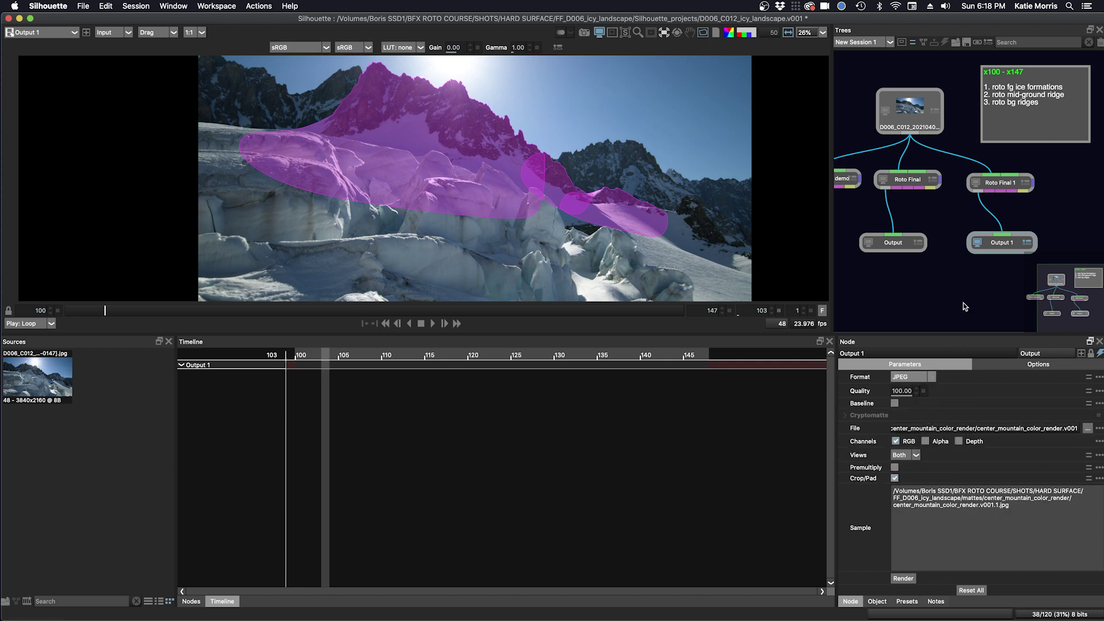
{"action": "left_click", "coordinate": [906, 247]}
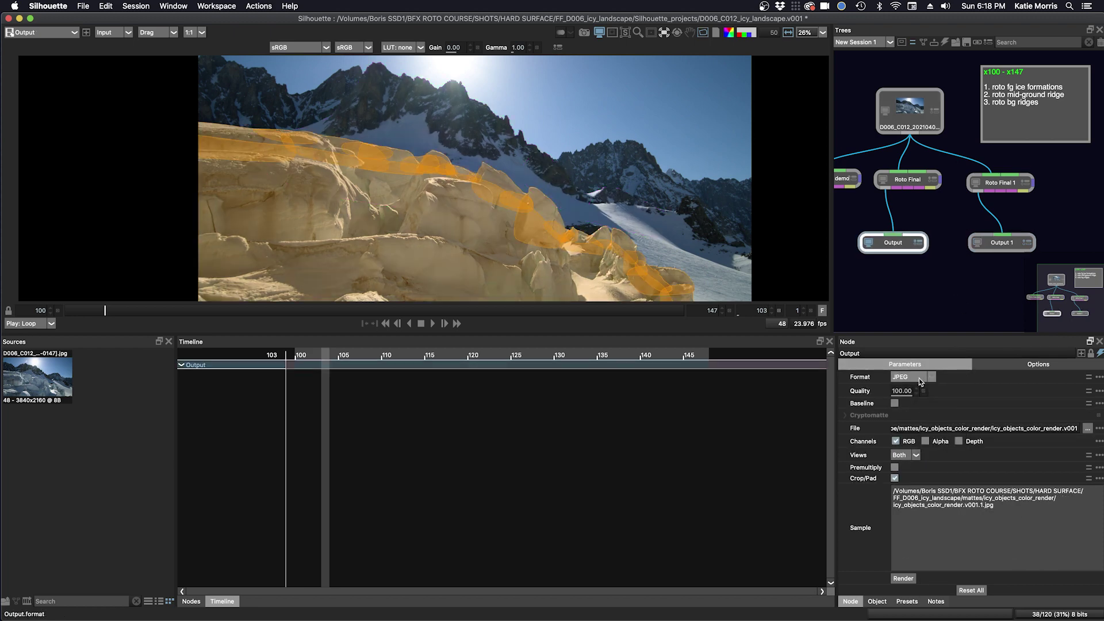
Select both Output nodes and render them with Selected Output Nodes over the Work Range.
{"action": "left_click", "coordinate": [1004, 243]}
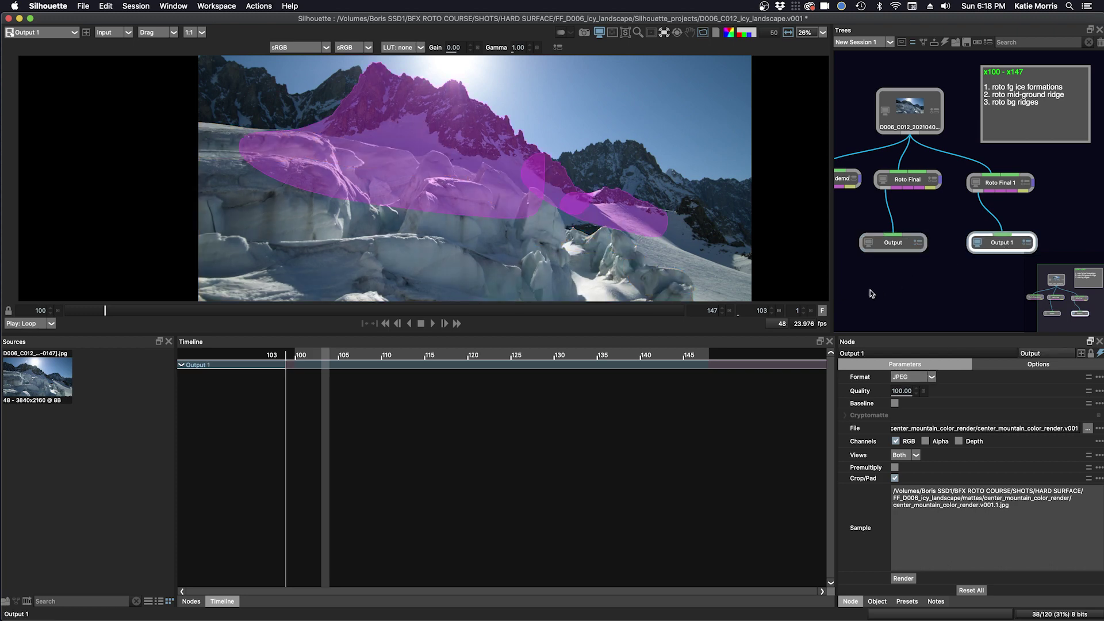
{"action": "left_click_drag", "start_coordinate": [869, 290], "coordinate": [1057, 226]}
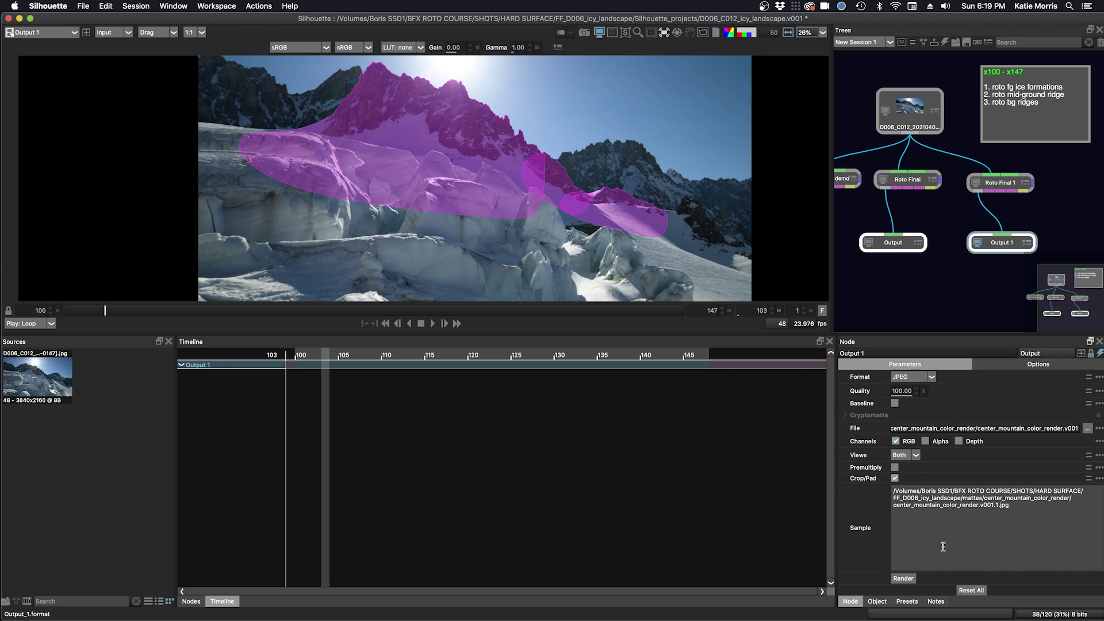
{"action": "left_click", "coordinate": [905, 578]}
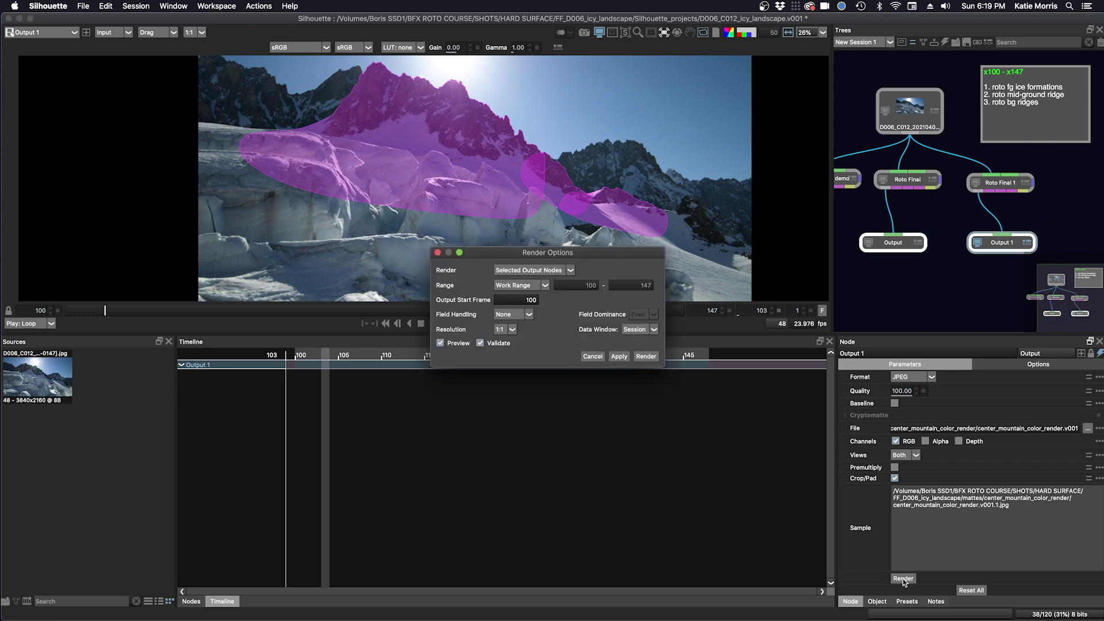
{"action": "left_click", "coordinate": [523, 270]}
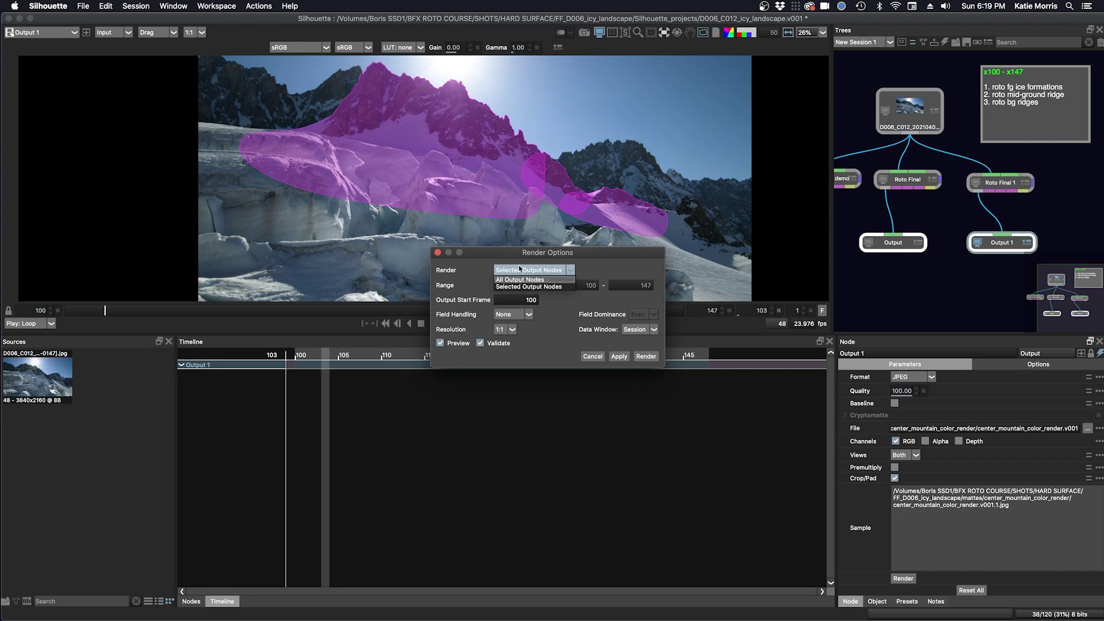
{"action": "left_click", "coordinate": [520, 269]}
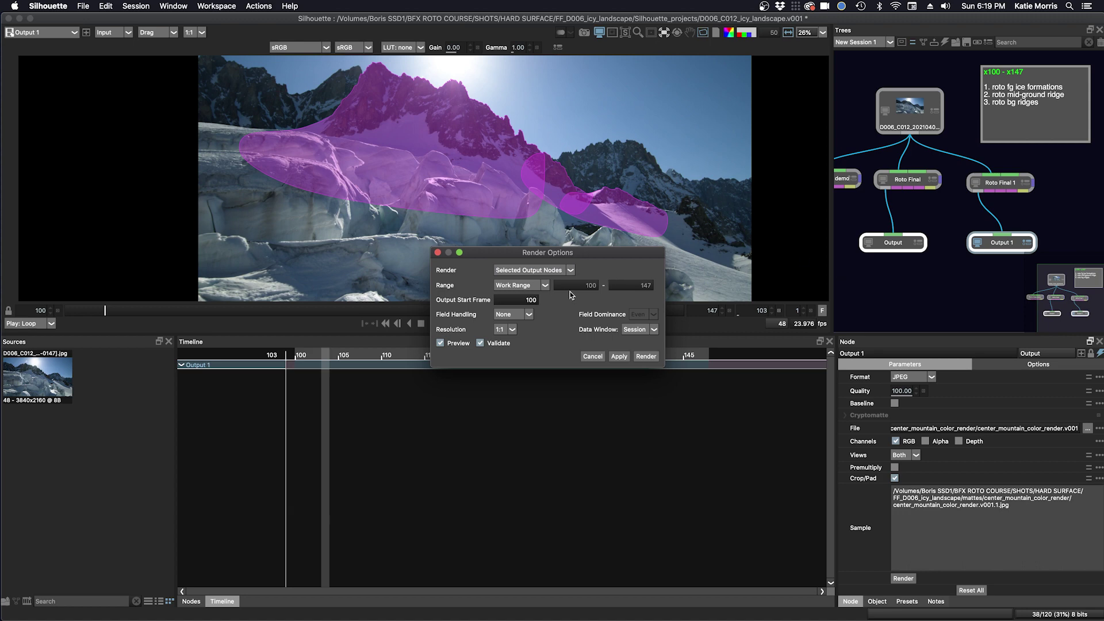
{"action": "left_click", "coordinate": [645, 356]}
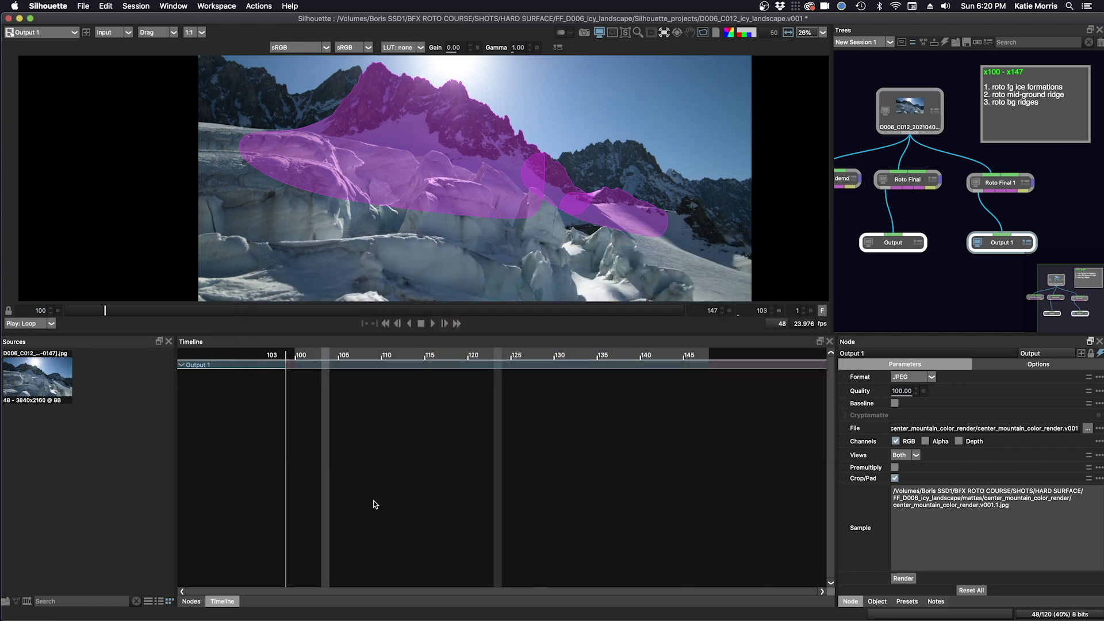
Import the rendered sequence icy_objects_color_render.v001.[100-147].jpg from the mattes/icy_objects_color_render folder.
{"action": "double_click", "coordinate": [113, 493]}
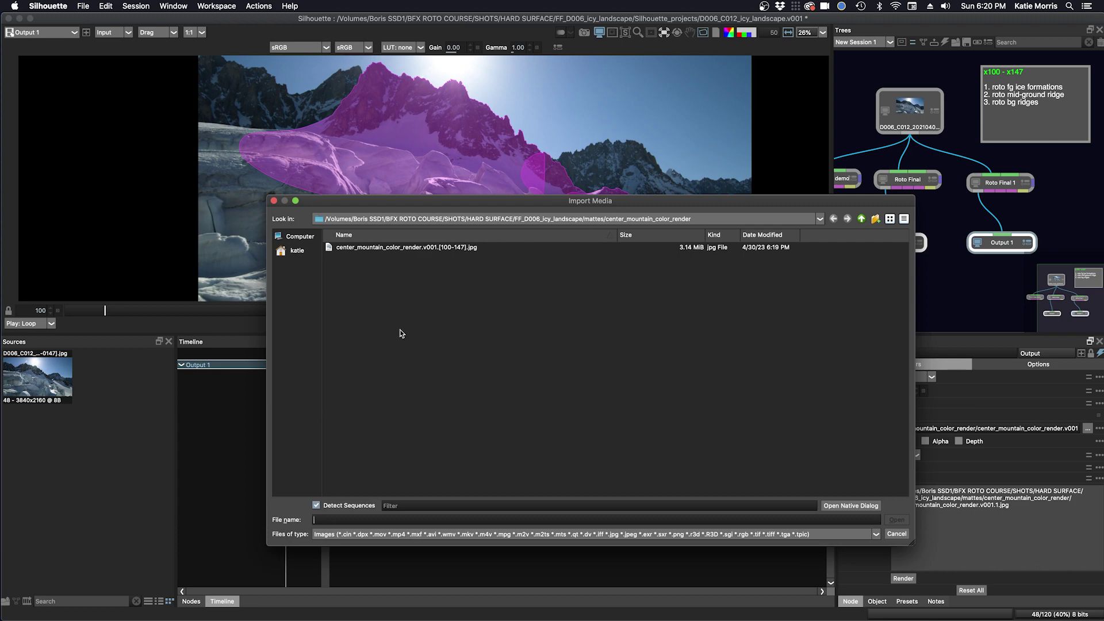
{"action": "left_click", "coordinate": [861, 221]}
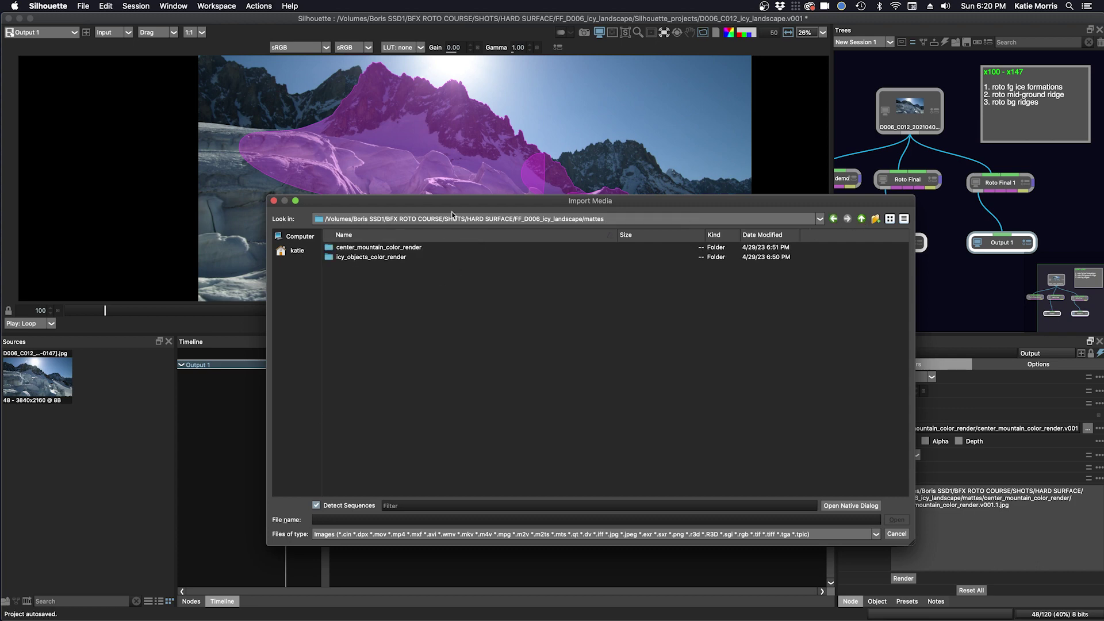
{"action": "double_click", "coordinate": [367, 255]}
{"action": "left_click", "coordinate": [370, 247]}
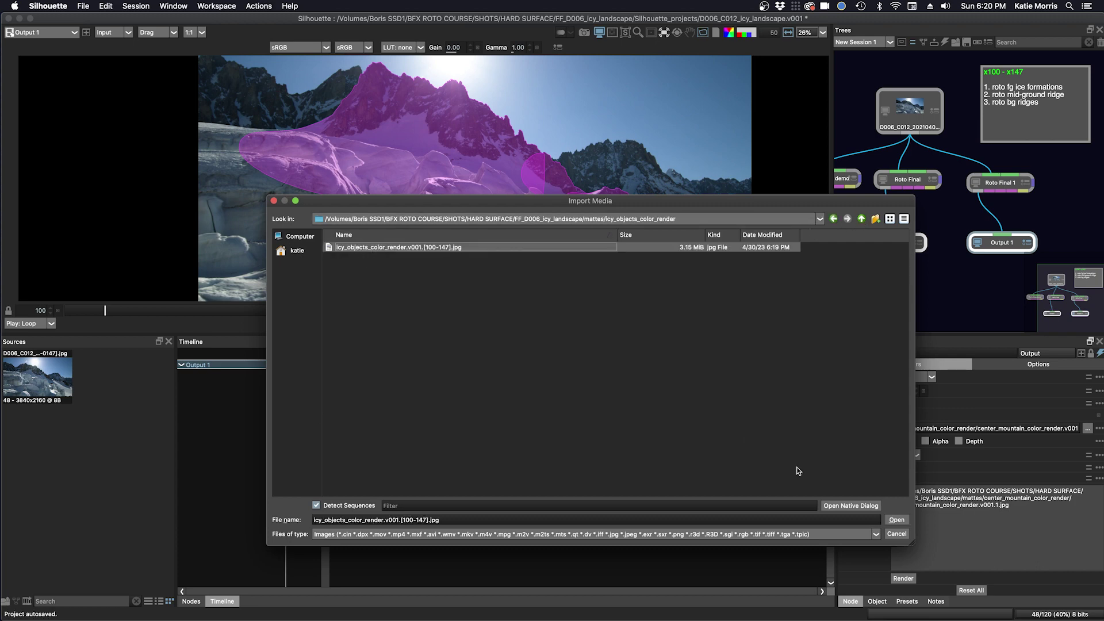
{"action": "left_click", "coordinate": [896, 521]}
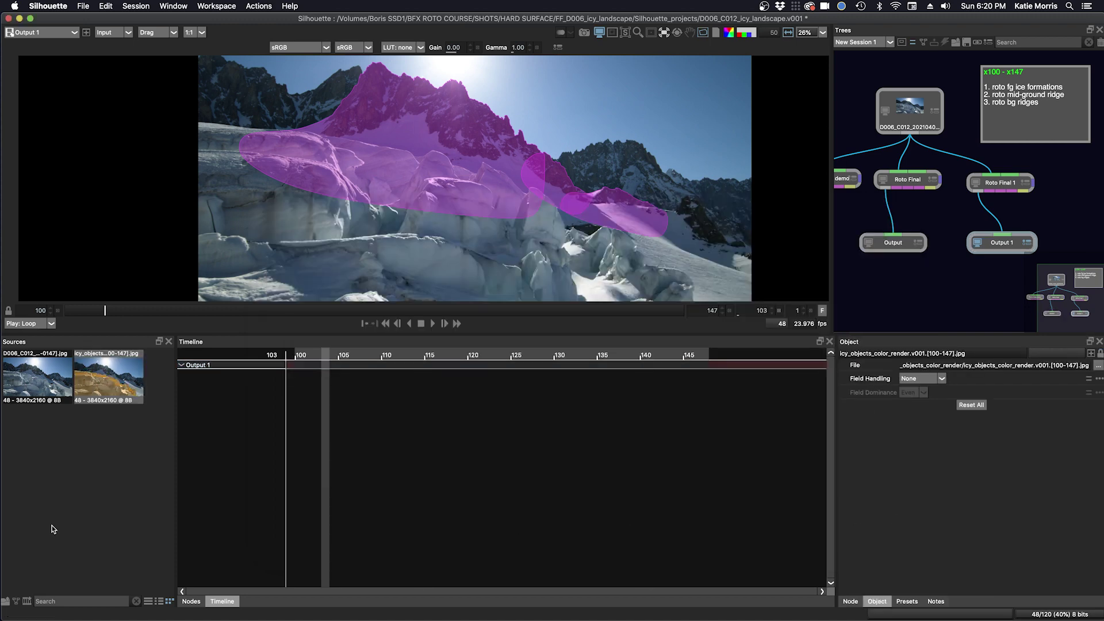
Import the rendered sequence center_mountain_color_render.v001.[100-147].jpg from the mattes/center_mountain_color_render folder.
{"action": "double_click", "coordinate": [59, 519]}
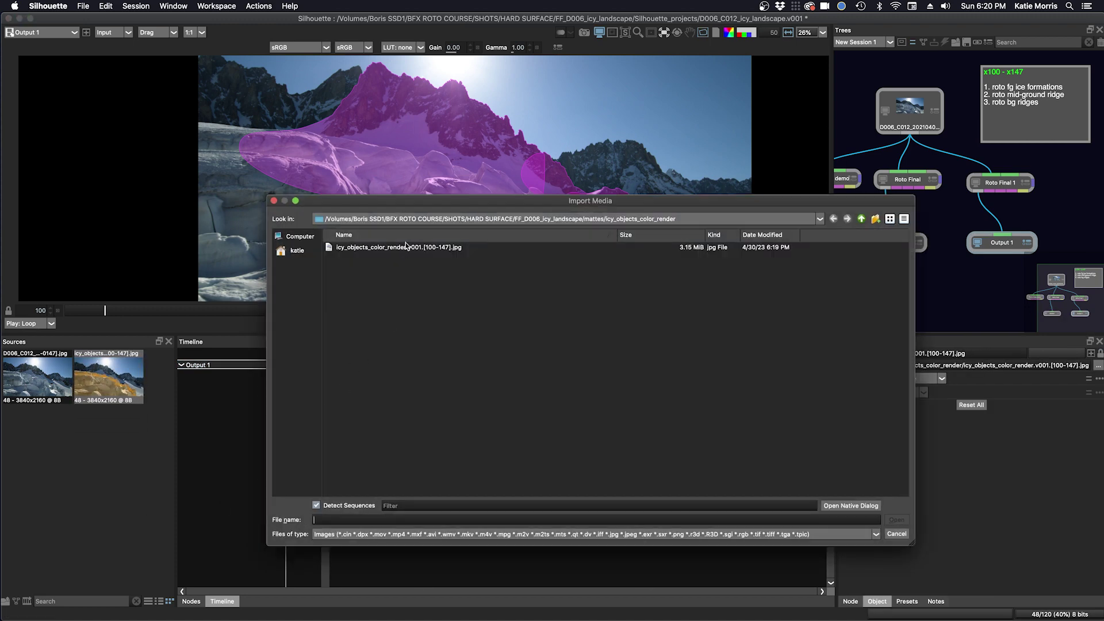
{"action": "left_click", "coordinate": [861, 219]}
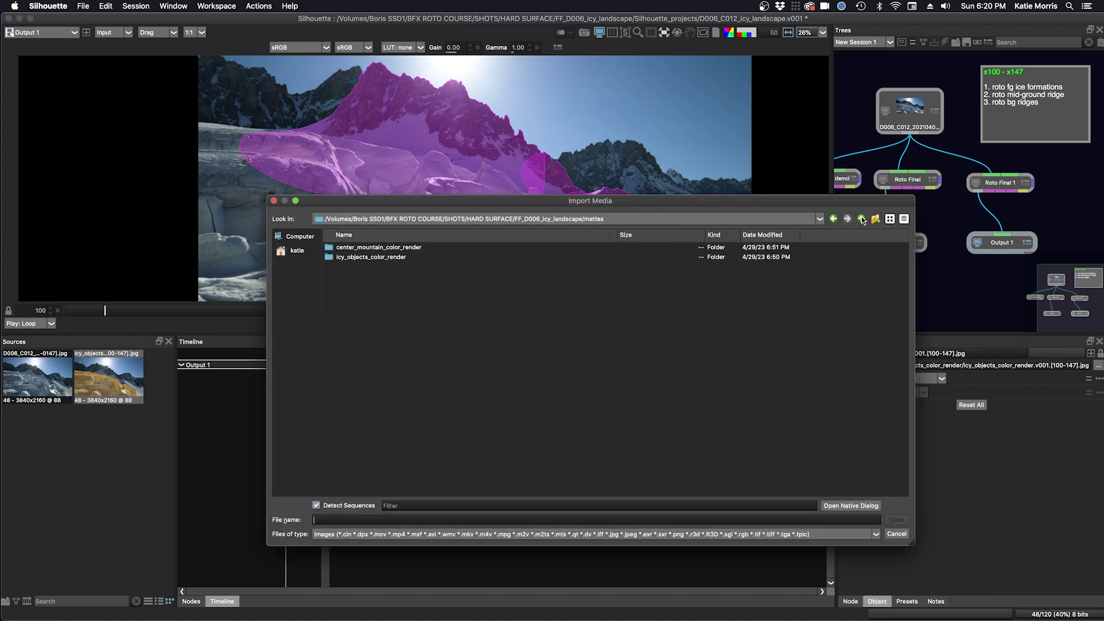
{"action": "double_click", "coordinate": [405, 247]}
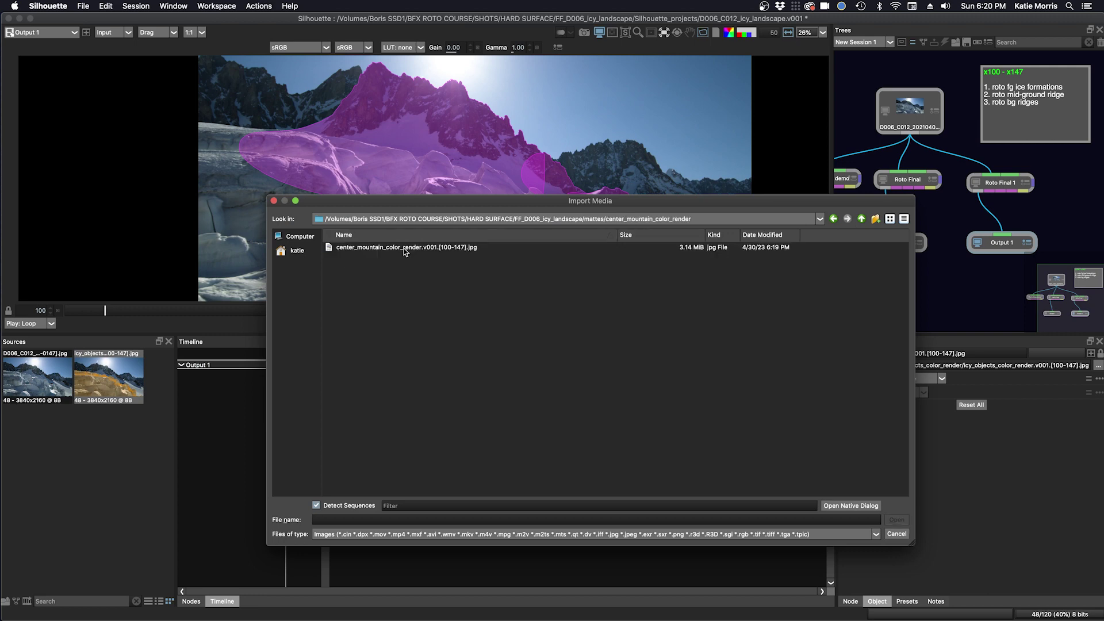
{"action": "left_click", "coordinate": [405, 247]}
{"action": "left_click", "coordinate": [896, 519]}
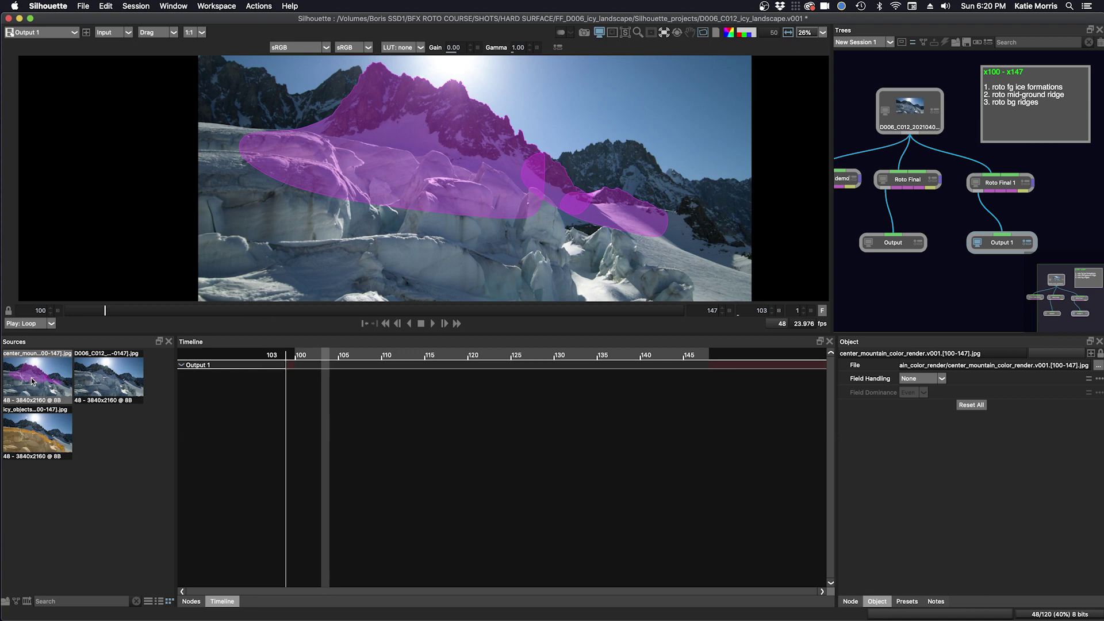
Add both imported color render sequences to the node tree as source nodes and arrange them side by side below the Output nodes.
{"action": "left_click_drag", "start_coordinate": [32, 381], "coordinate": [1070, 208]}
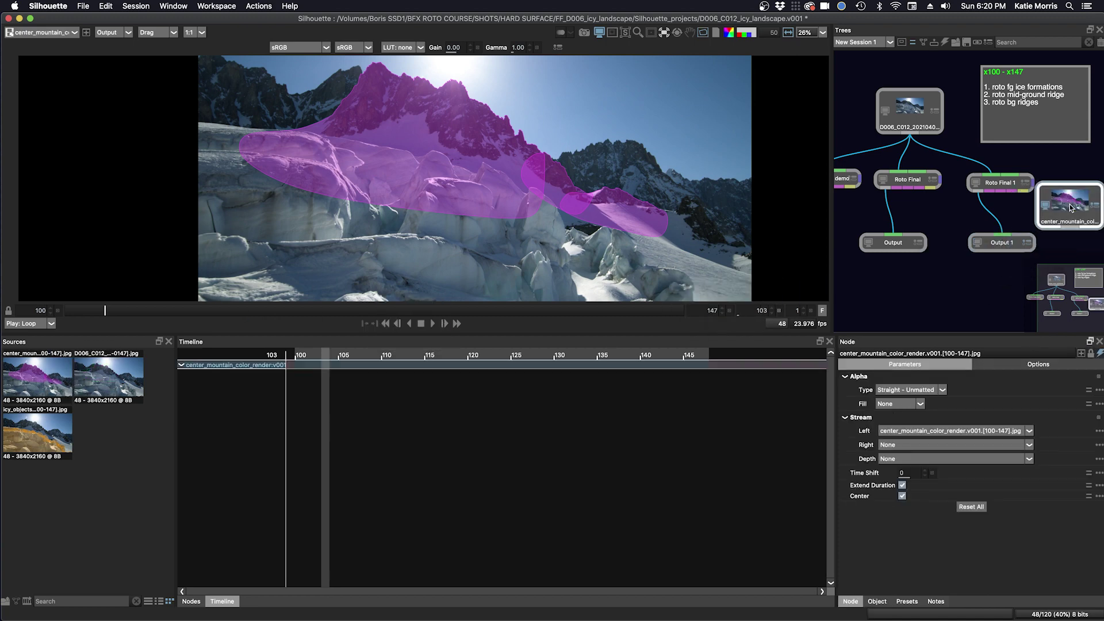
{"action": "left_click_drag", "start_coordinate": [37, 438], "coordinate": [977, 291]}
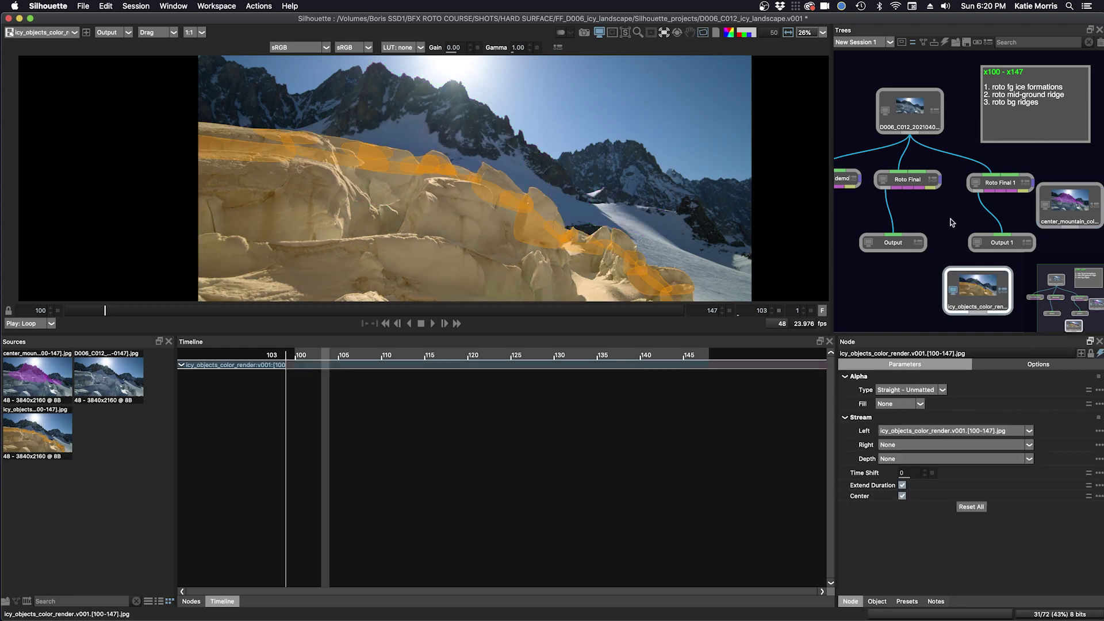
{"action": "scroll", "coordinate": [952, 223], "scroll_direction": "right", "scroll_amount": 5}
{"action": "left_click_drag", "start_coordinate": [905, 293], "coordinate": [870, 283]}
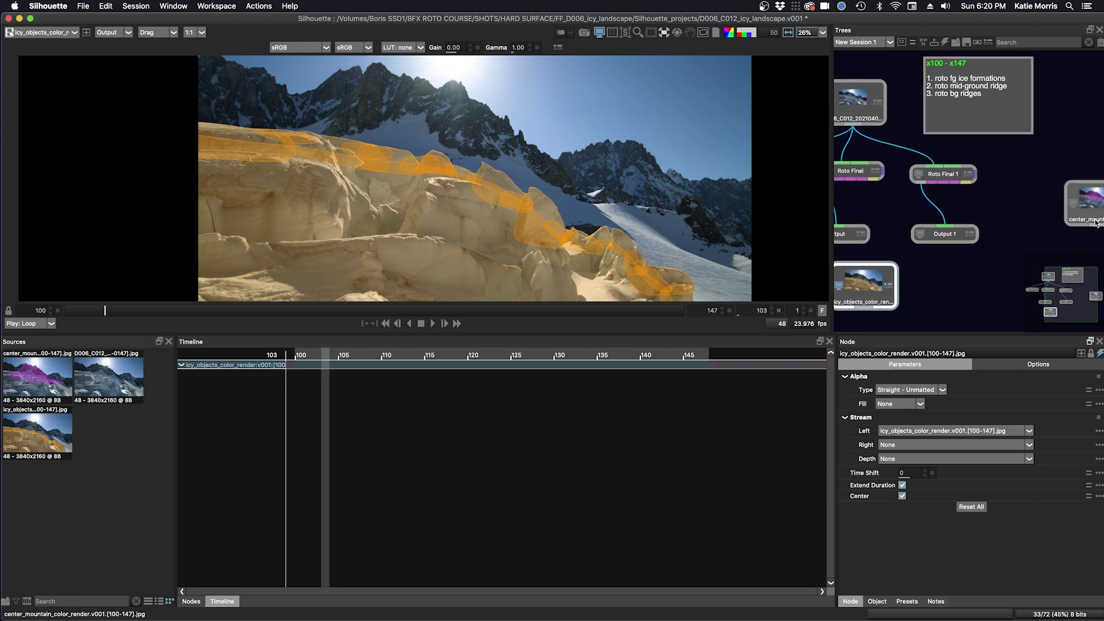
{"action": "left_click_drag", "start_coordinate": [1095, 223], "coordinate": [969, 295]}
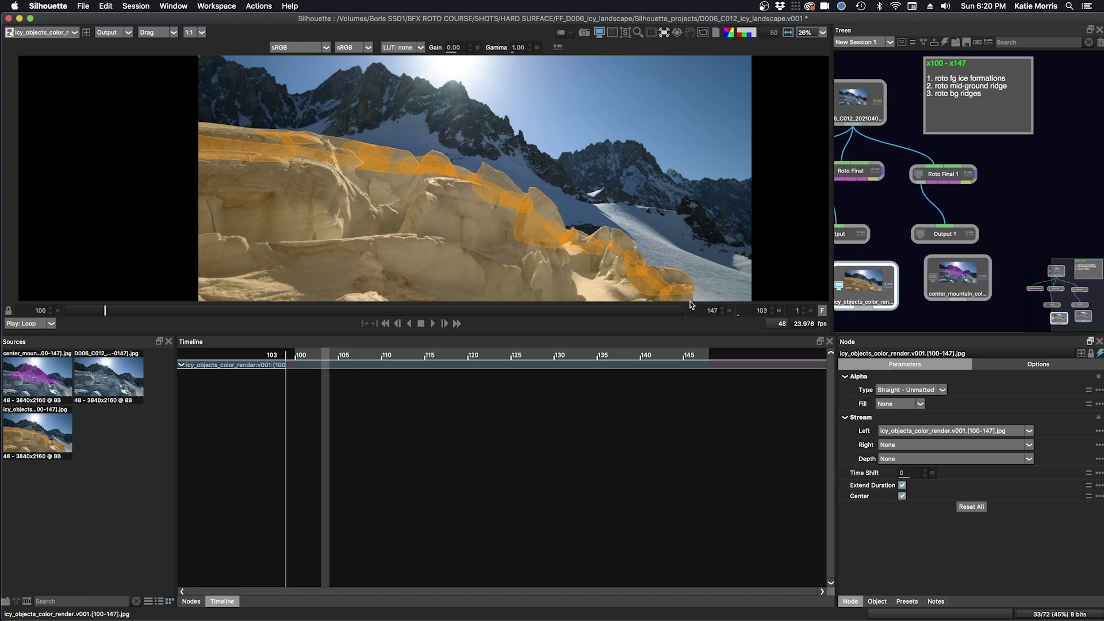
Enlarge the viewer and play back the icy objects render and the center mountain render to check them.
{"action": "left_click_drag", "start_coordinate": [466, 474], "coordinate": [460, 475]}
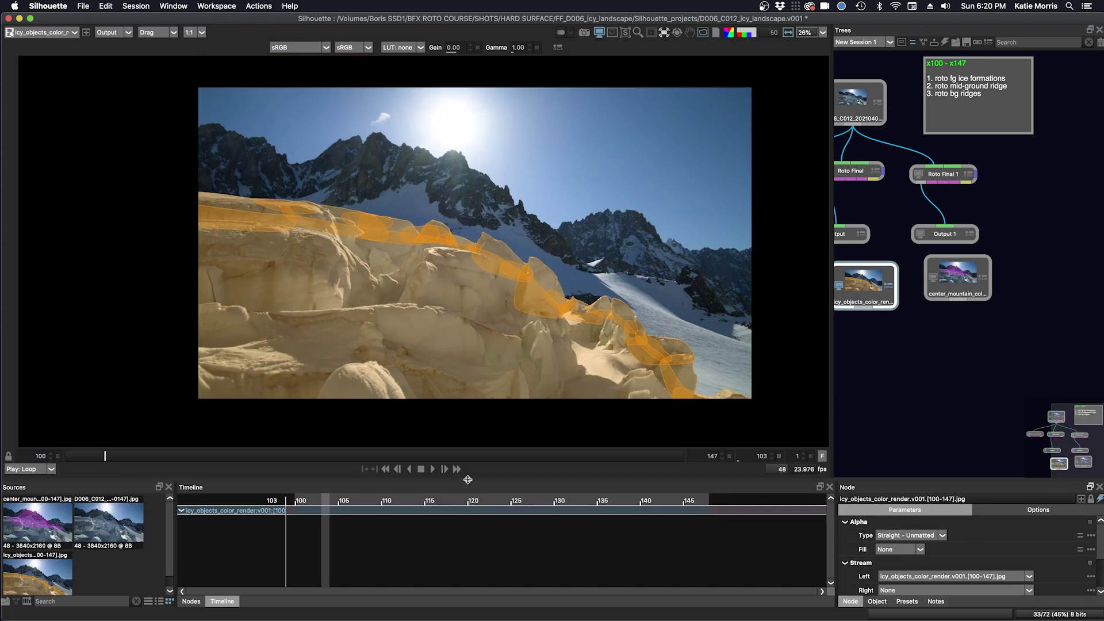
{"action": "left_click", "coordinate": [432, 463]}
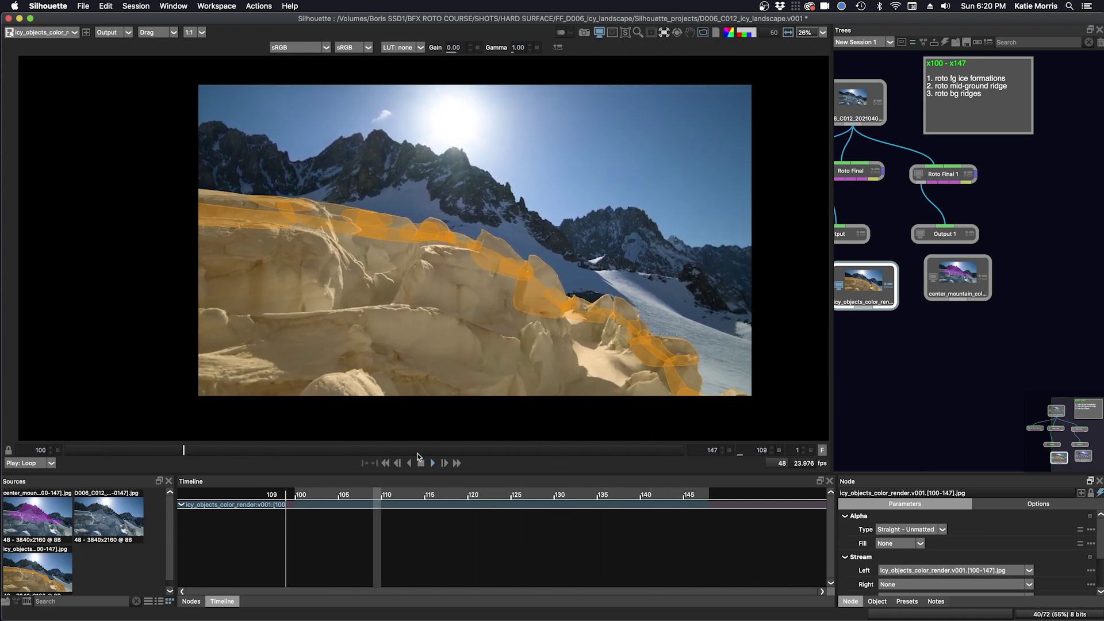
{"action": "left_click", "coordinate": [930, 280]}
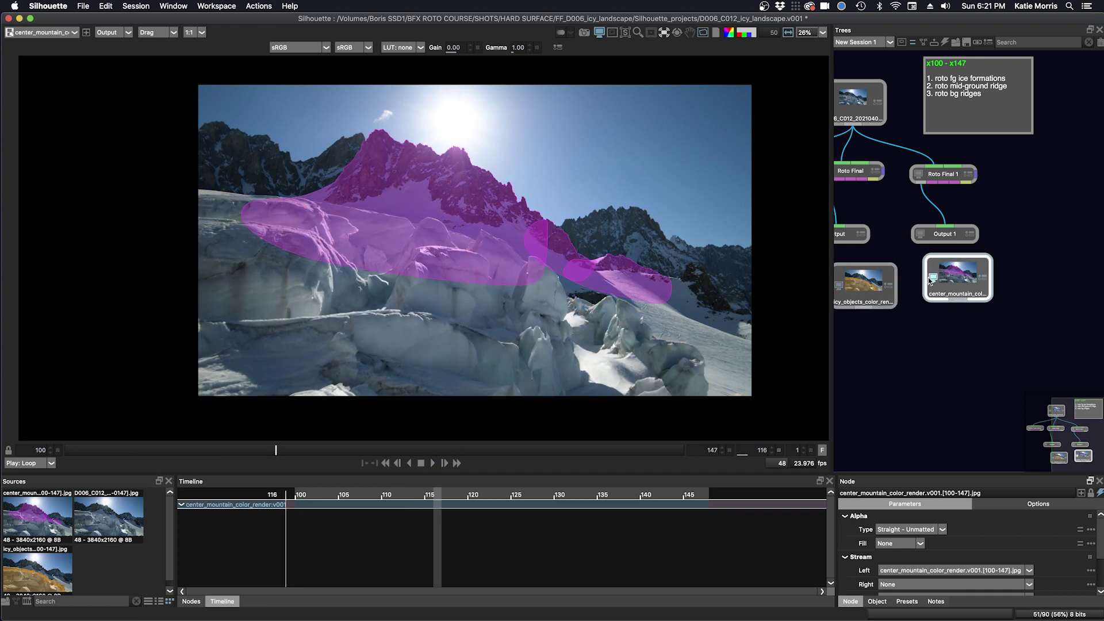
{"action": "left_click", "coordinate": [433, 465]}
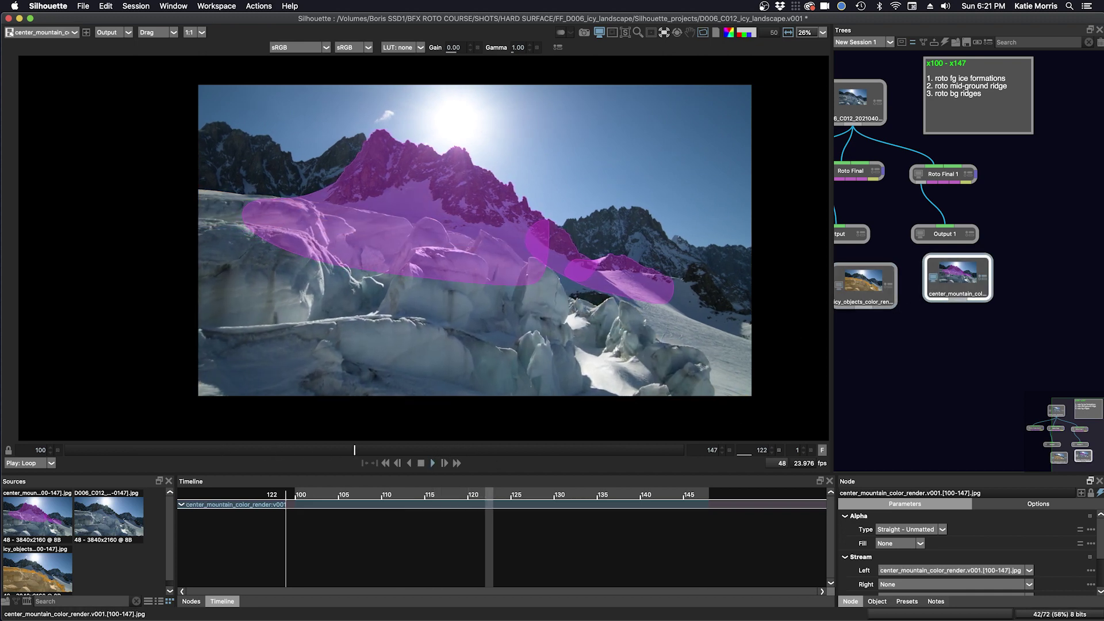